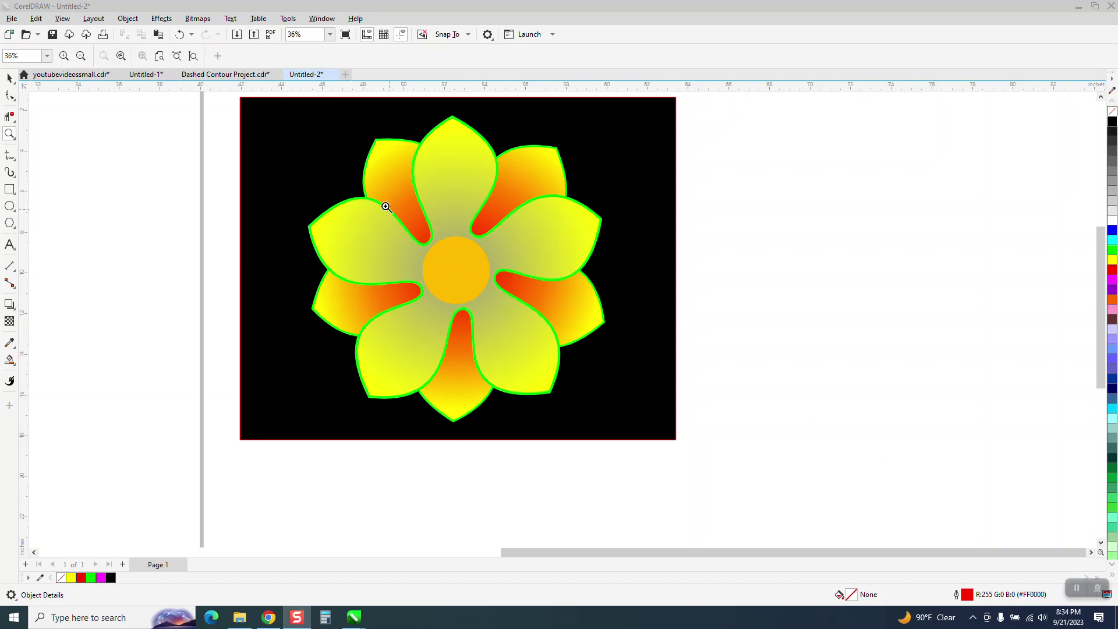
Step: Draw a five-sided polygon, about 15.3 by 14.6 inches, beside the reference flower and zoom in on it
left_click_drag(299, 117, 735, 428)
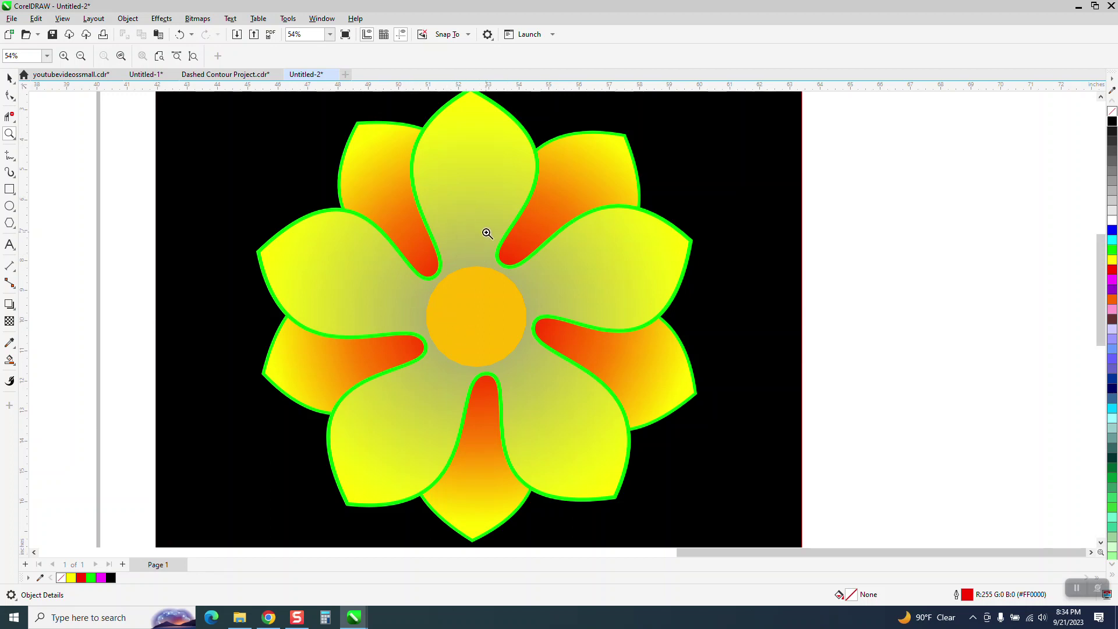
scroll(487, 233, "down", 4)
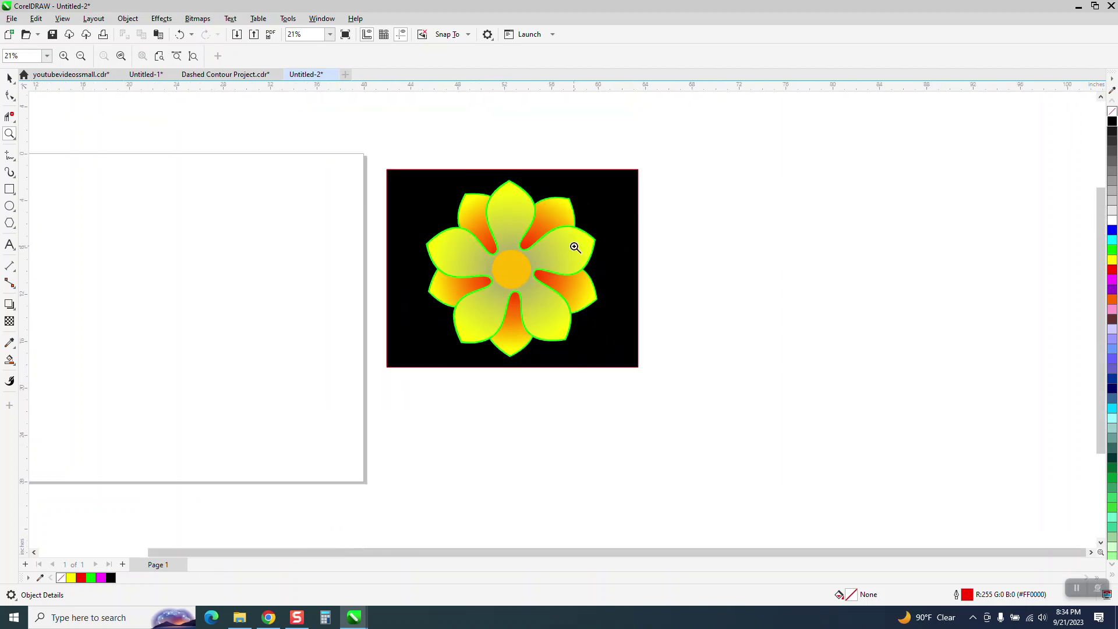
left_click(16, 232)
left_click(41, 223)
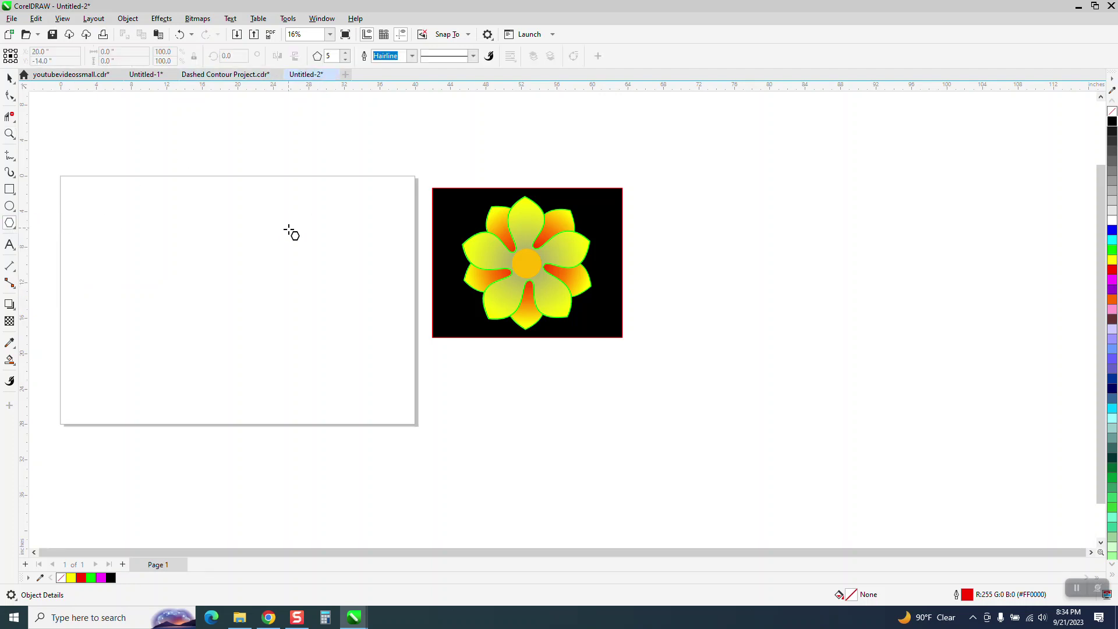
mouse_move(290, 232)
left_mouse_down()
mouse_move(264, 305)
mouse_move(193, 372)
mouse_move(199, 361)
left_mouse_up()
left_click(10, 134)
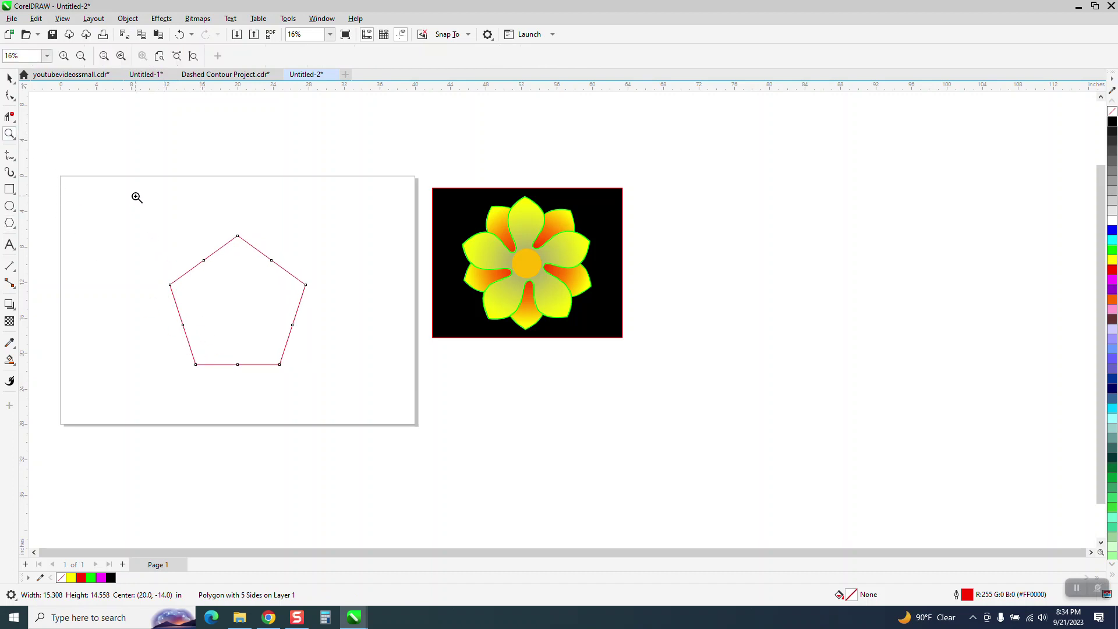
left_click_drag(418, 431, 417, 432)
key("space")
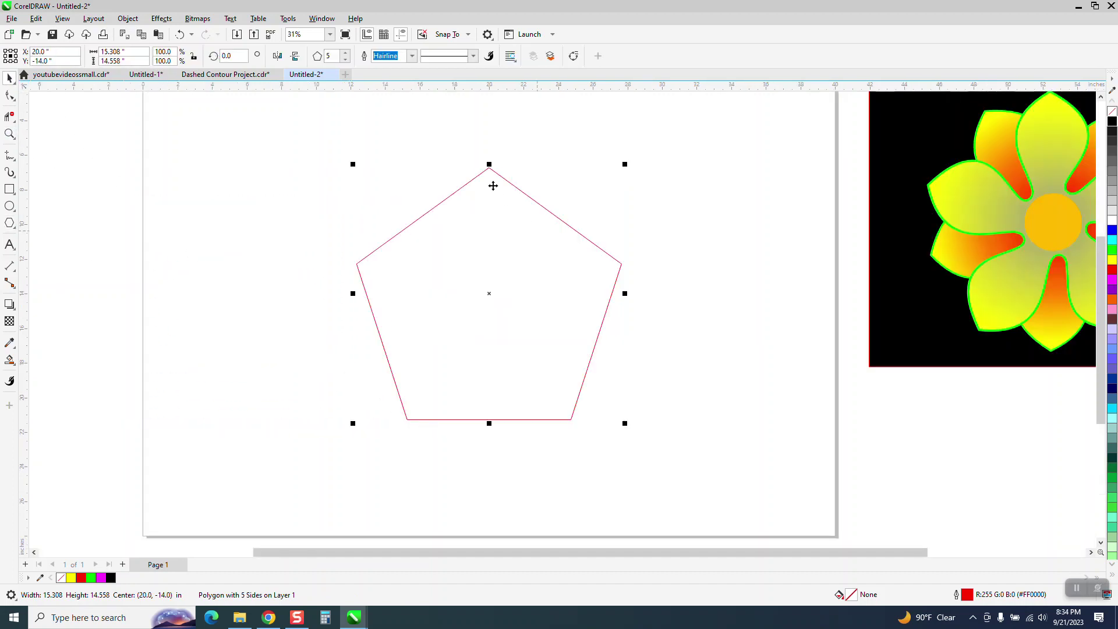
Step: Pull the pentagon's side midpoints inward with the Shape tool to form a star
left_click(15, 97)
left_click_drag(470, 160, 593, 264)
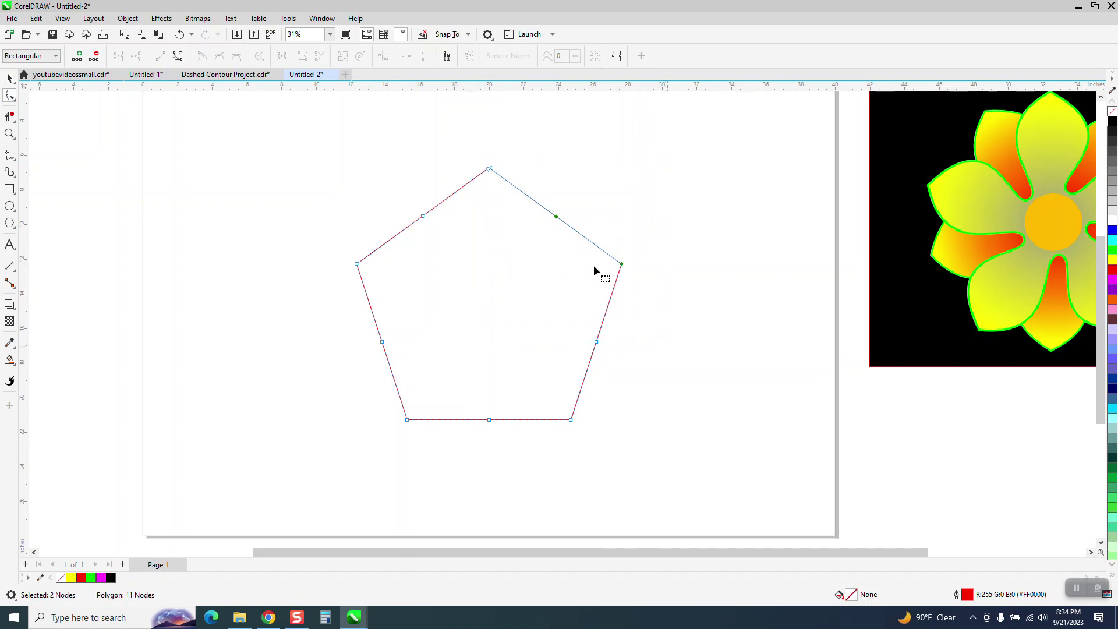
right_click(555, 220)
left_click(678, 281)
key("Escape")
left_click_drag(558, 219, 528, 212)
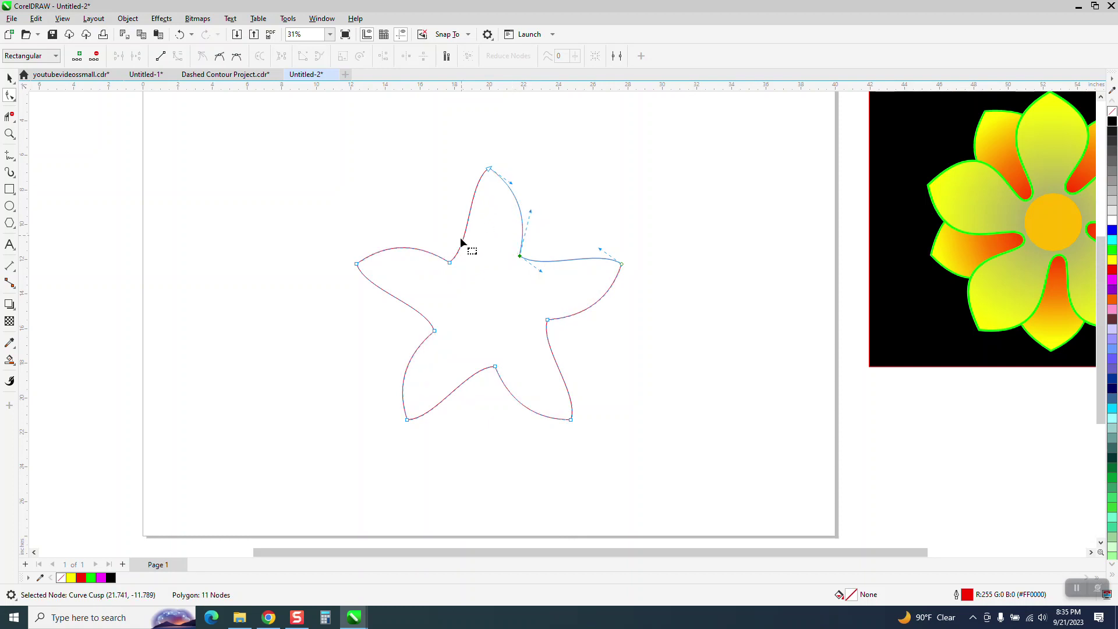
Step: Curve and widen the star's points into five rounded petals, about 15.8 by 15.7 inches
left_click_drag(472, 248, 466, 158)
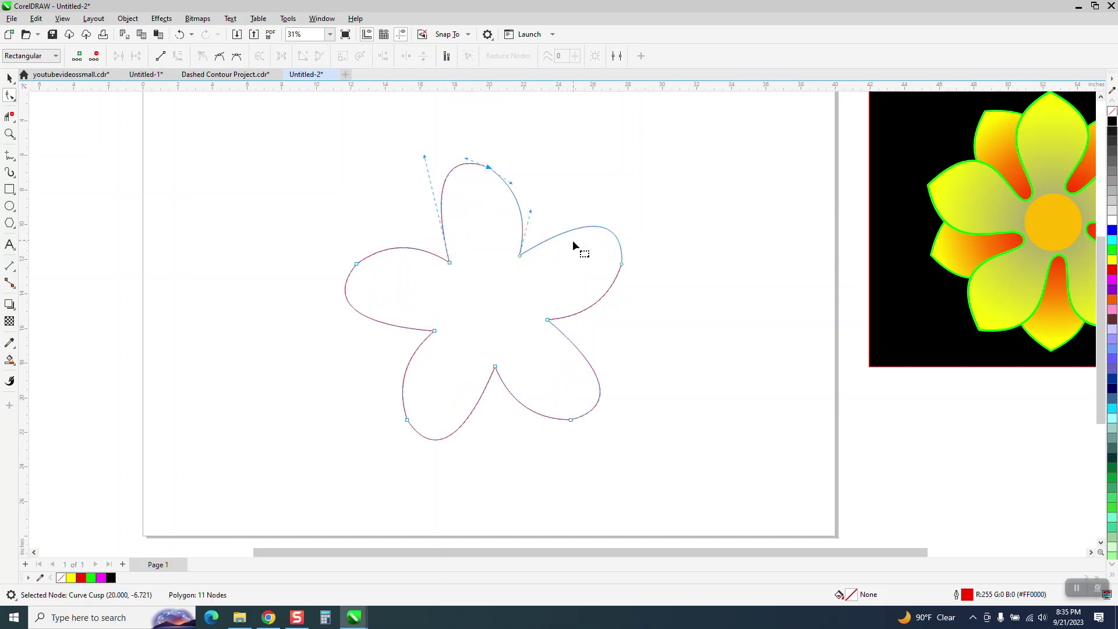
left_click(524, 258)
left_click_drag(524, 259, 540, 237)
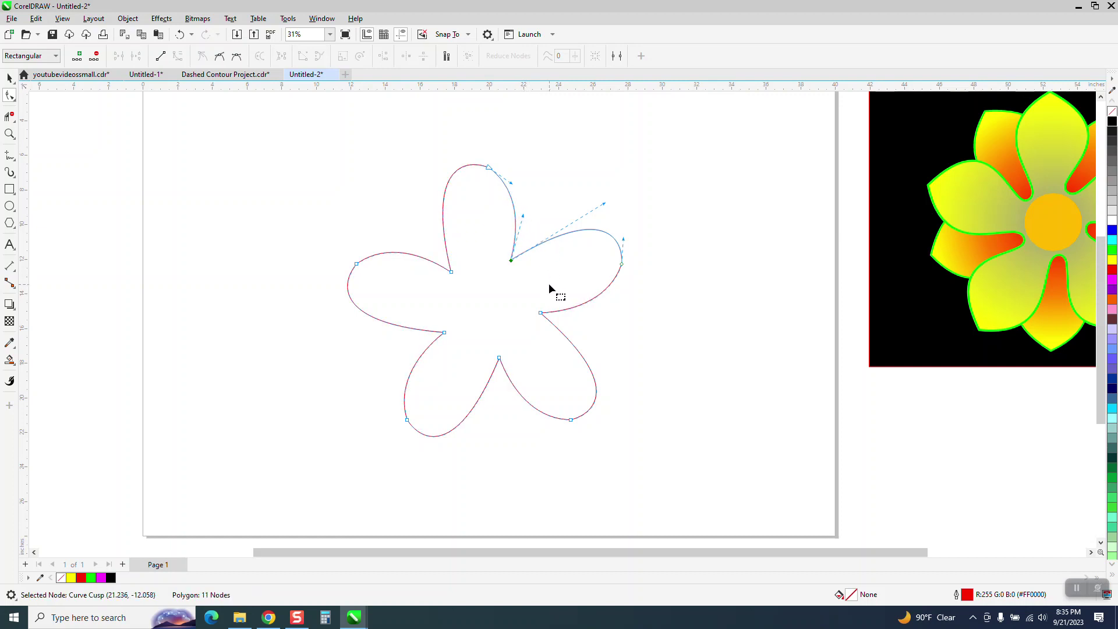
left_click(540, 313)
left_click_drag(540, 313, 586, 323)
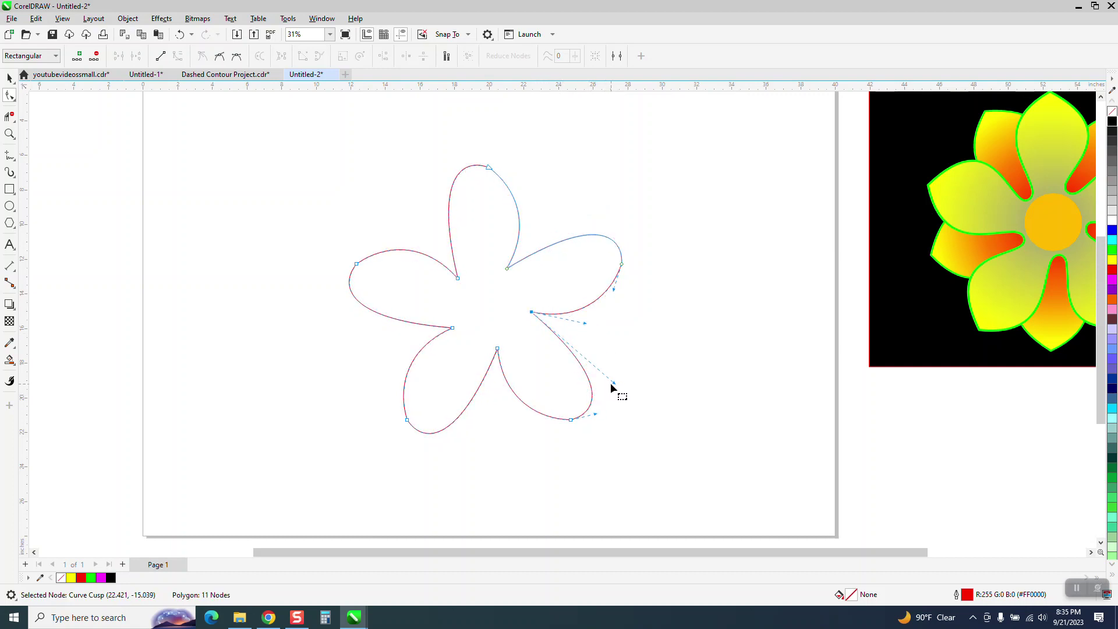
left_click_drag(606, 411, 621, 435)
left_click_drag(611, 384, 613, 420)
left_click(10, 77)
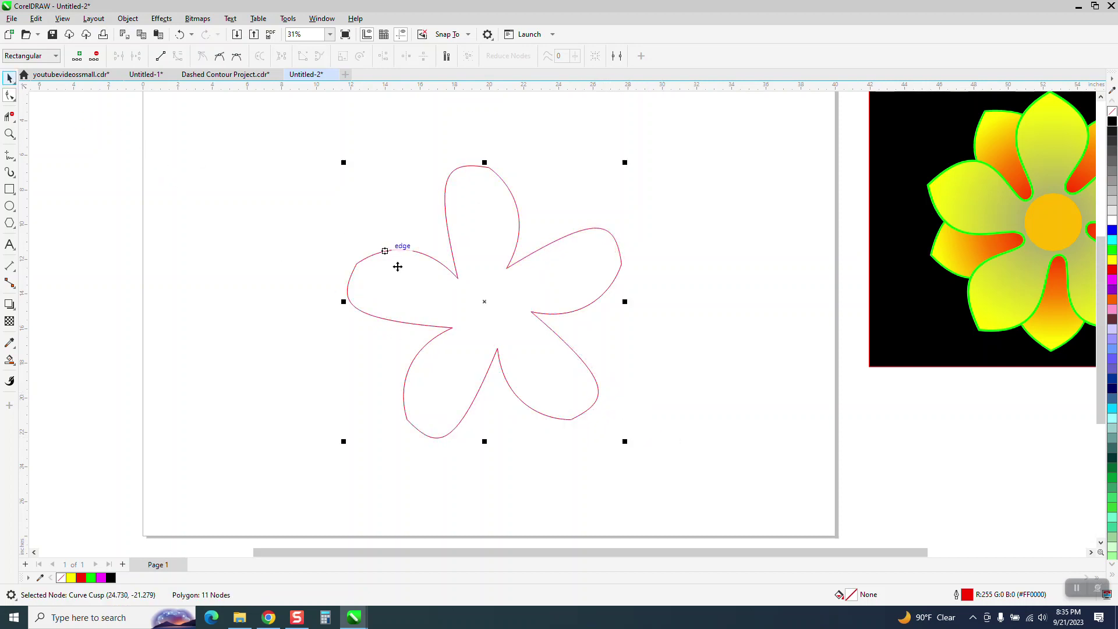
Step: Fill the flower shape with yellow from the palette
left_click(1113, 259)
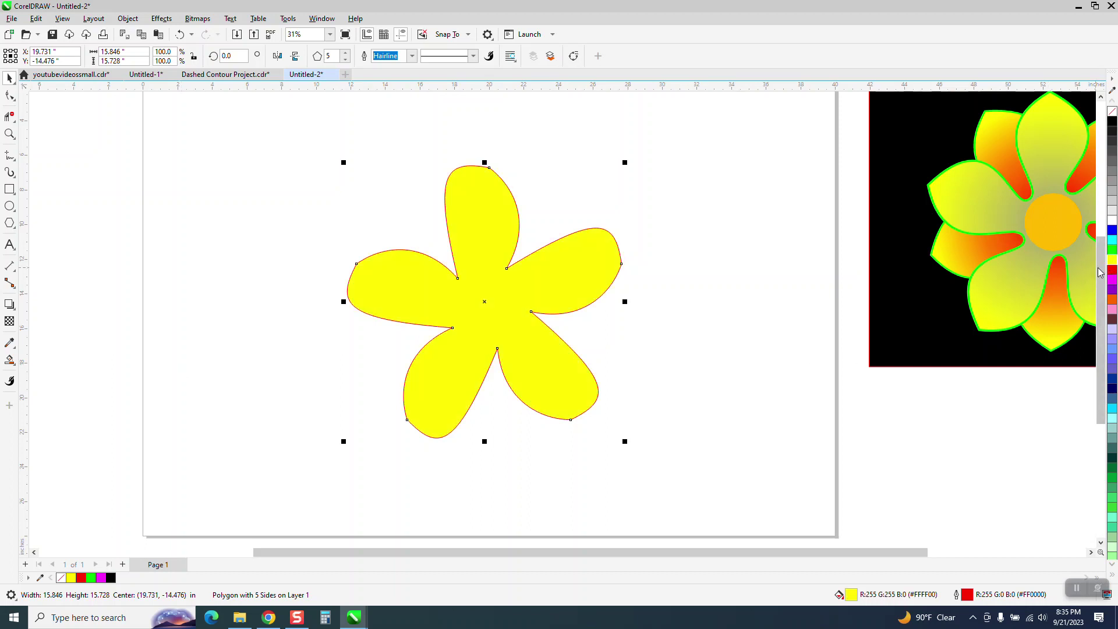
right_click(1113, 117)
left_click(179, 34)
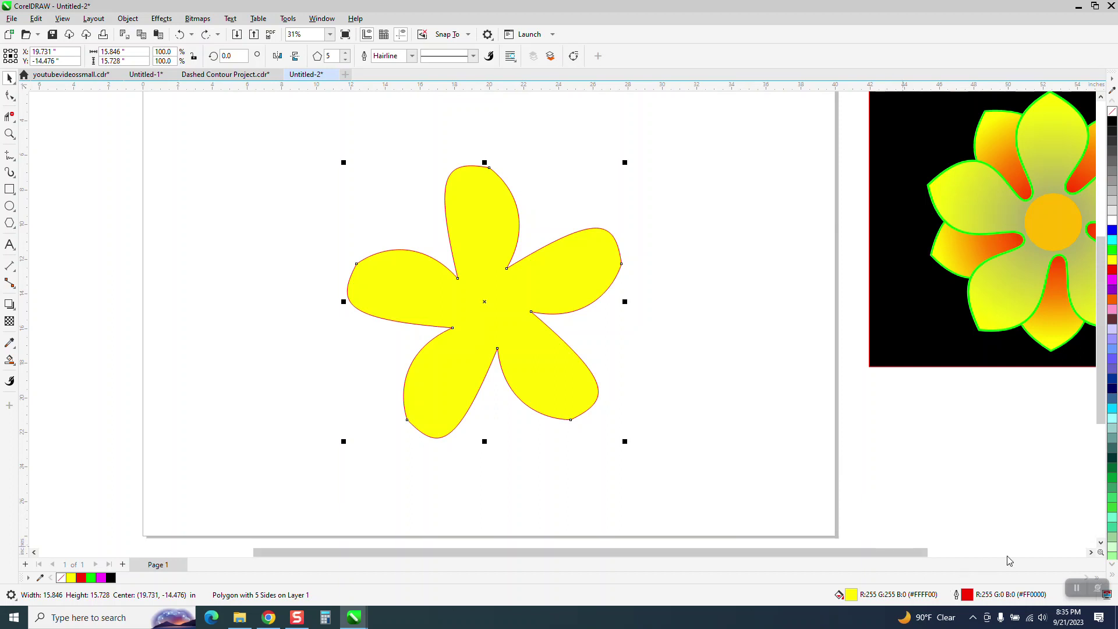
Step: Give the flower a green outline 0.125 in wide
right_click(1113, 511)
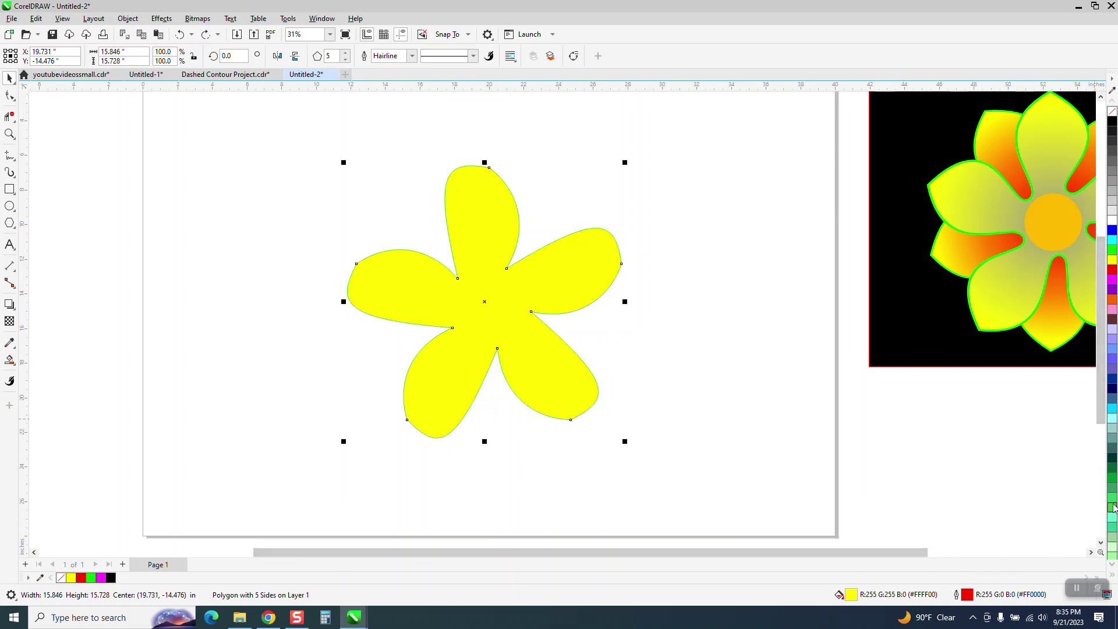
left_click(412, 56)
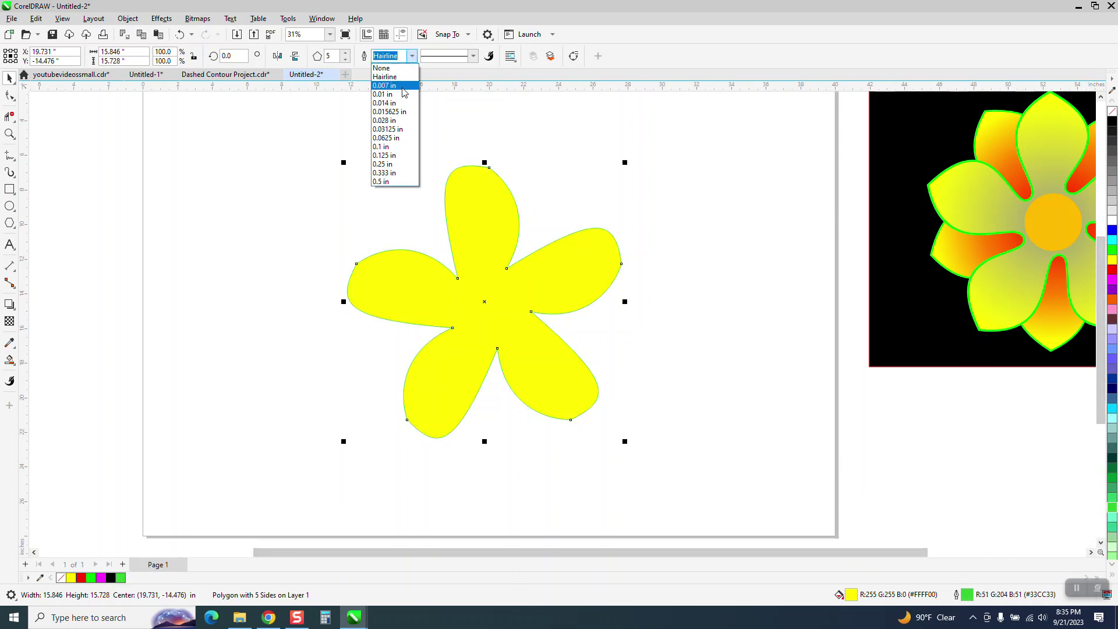
left_click(383, 156)
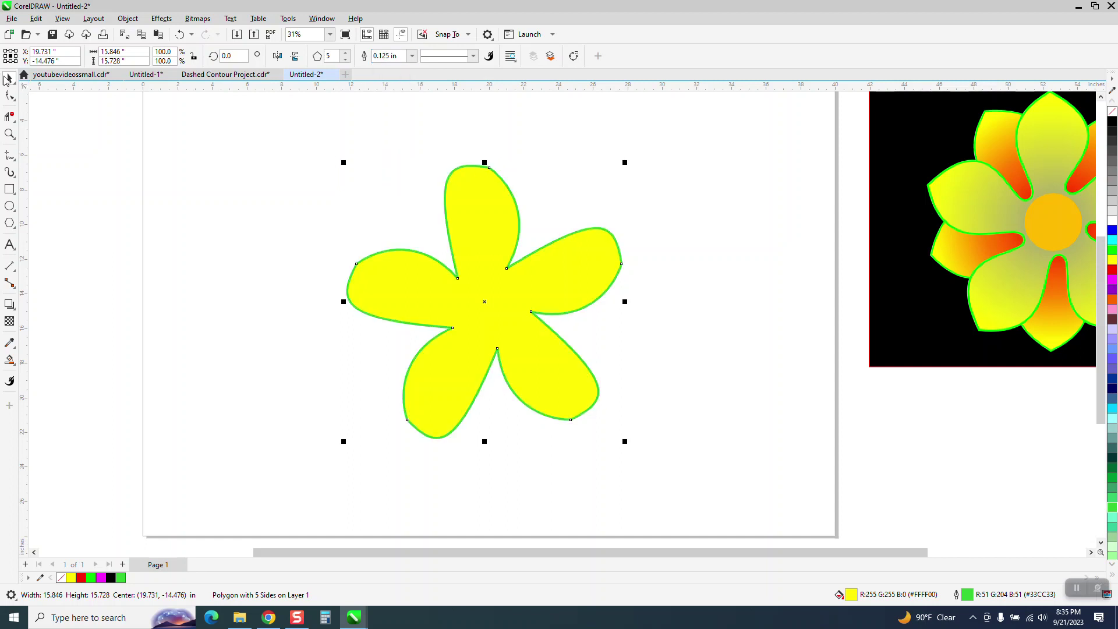
left_click(302, 176)
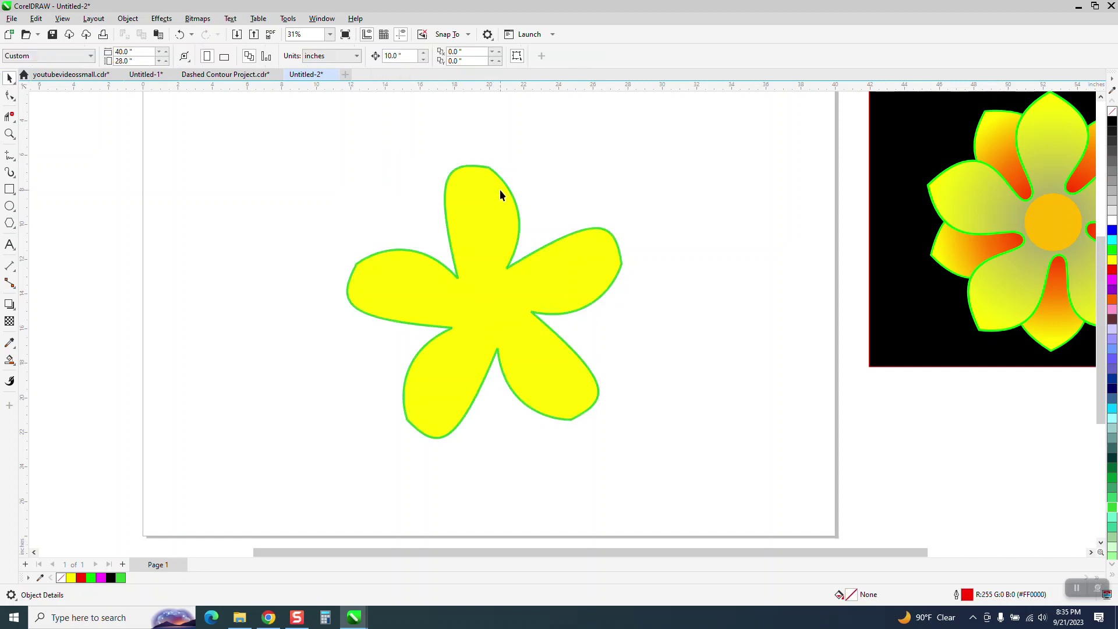
left_click(473, 200)
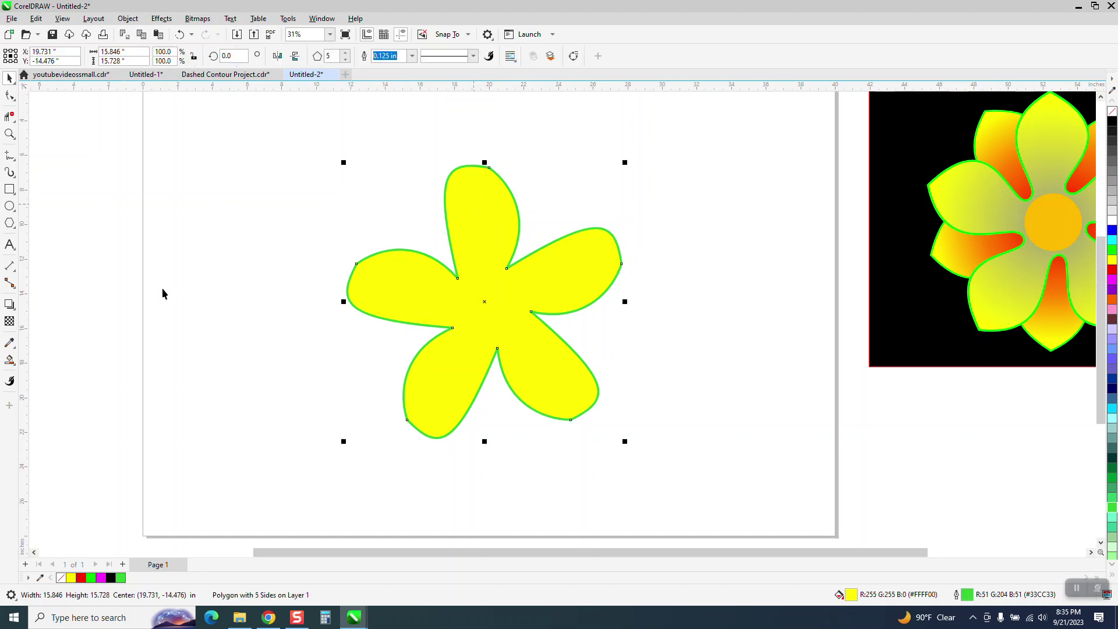
left_click(16, 367)
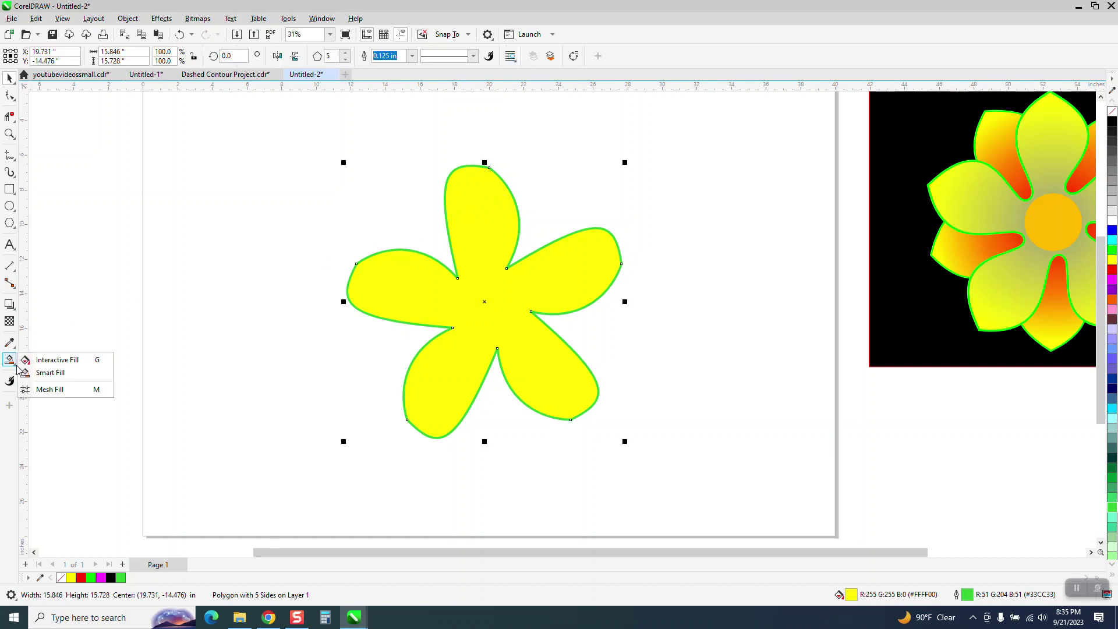
Step: Apply a radial fountain fill to the flower, orange at the centre fading to yellow at the tips
left_click(70, 360)
left_click_drag(488, 317, 494, 191)
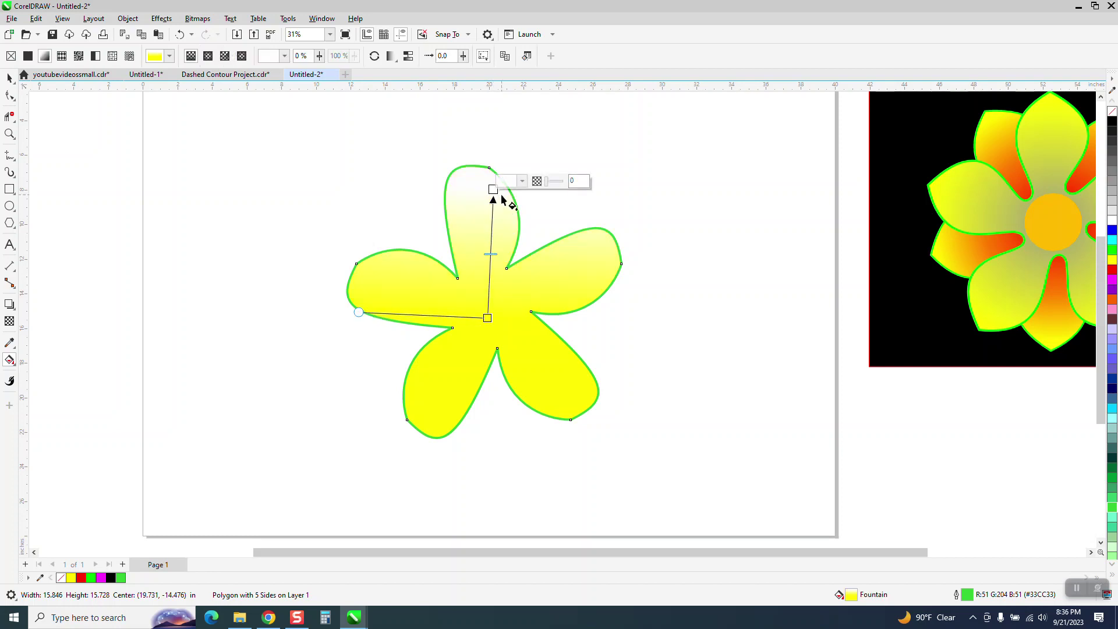
left_click_drag(487, 318, 489, 307)
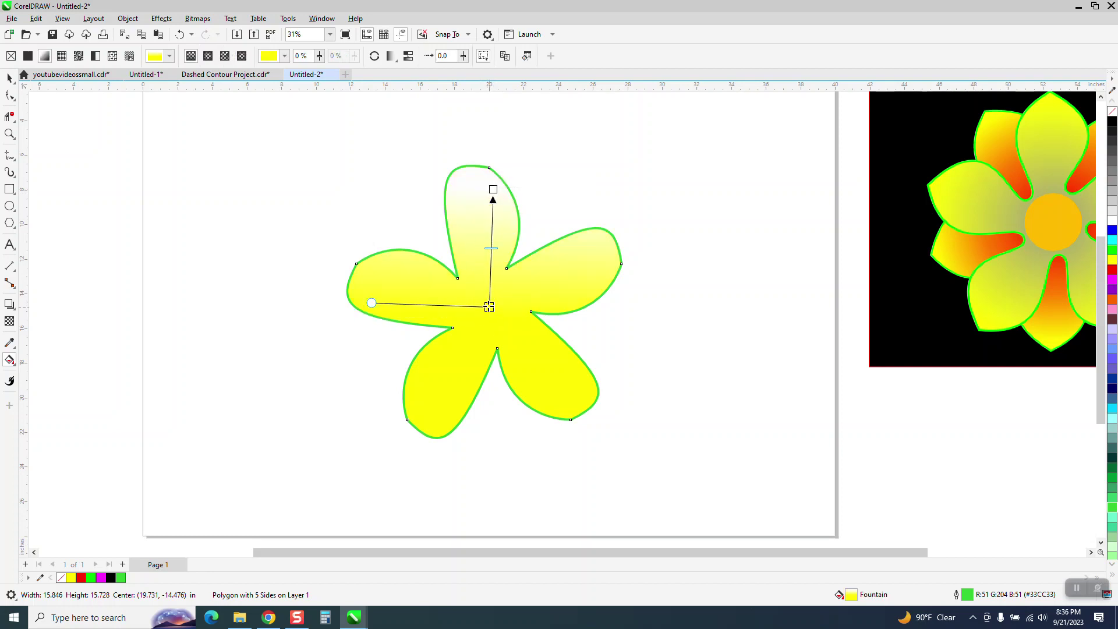
left_click(208, 56)
left_click_drag(488, 249, 489, 314)
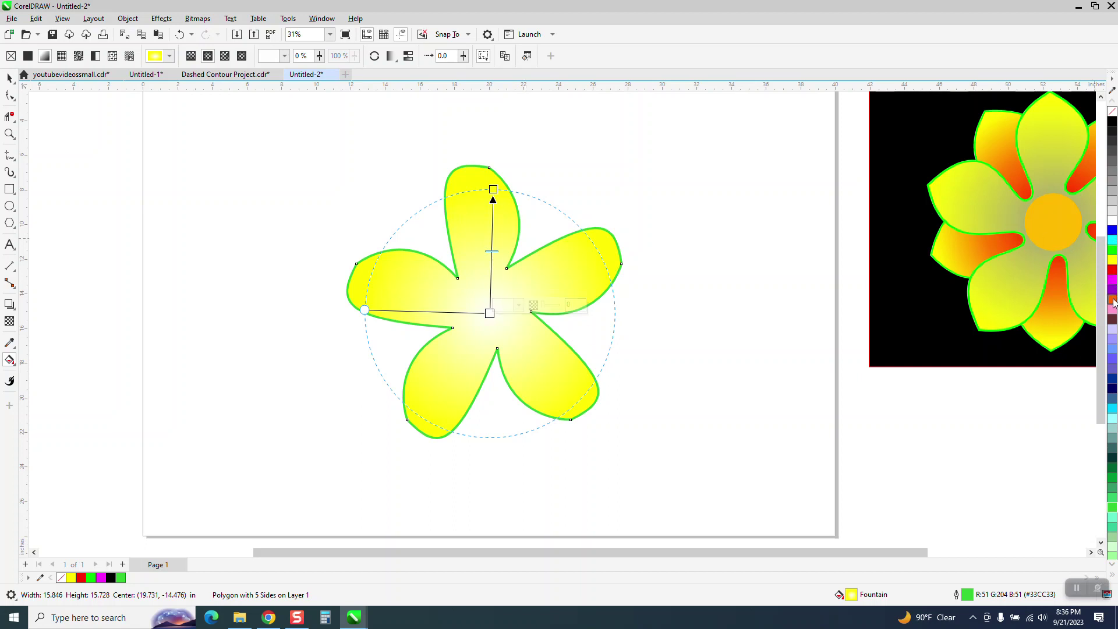
left_click_drag(1114, 302, 491, 314)
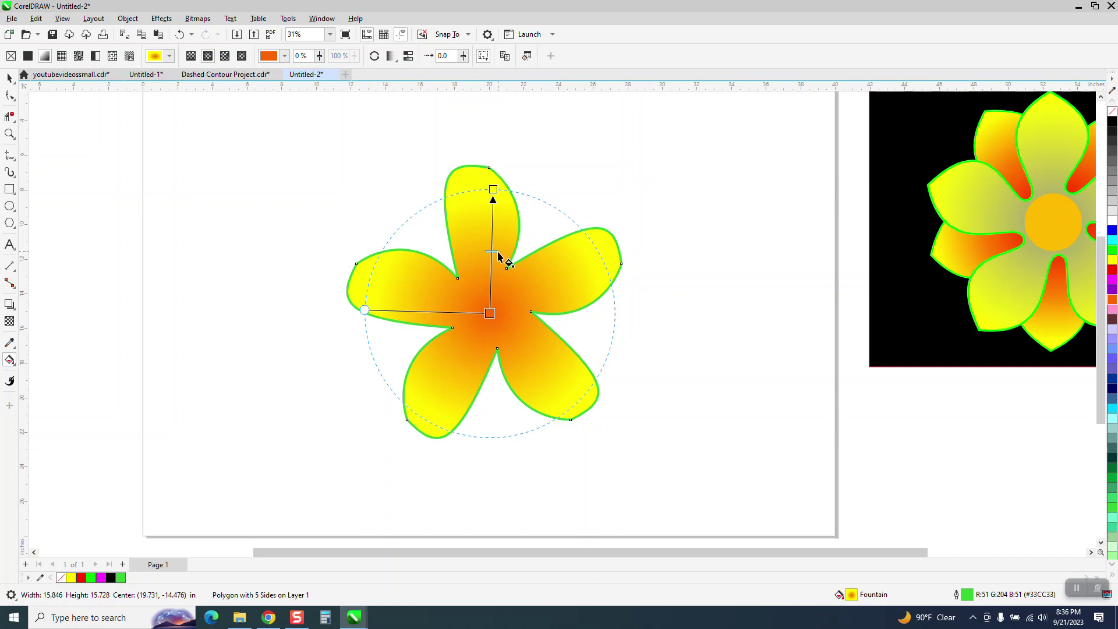
left_click_drag(499, 260, 498, 251)
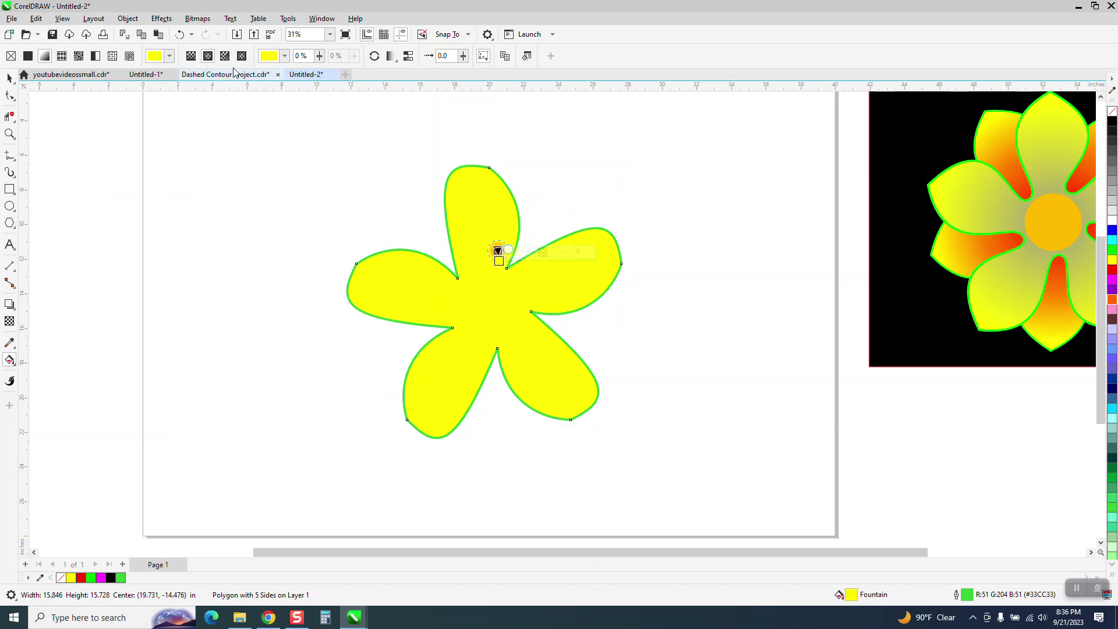
left_click(180, 35)
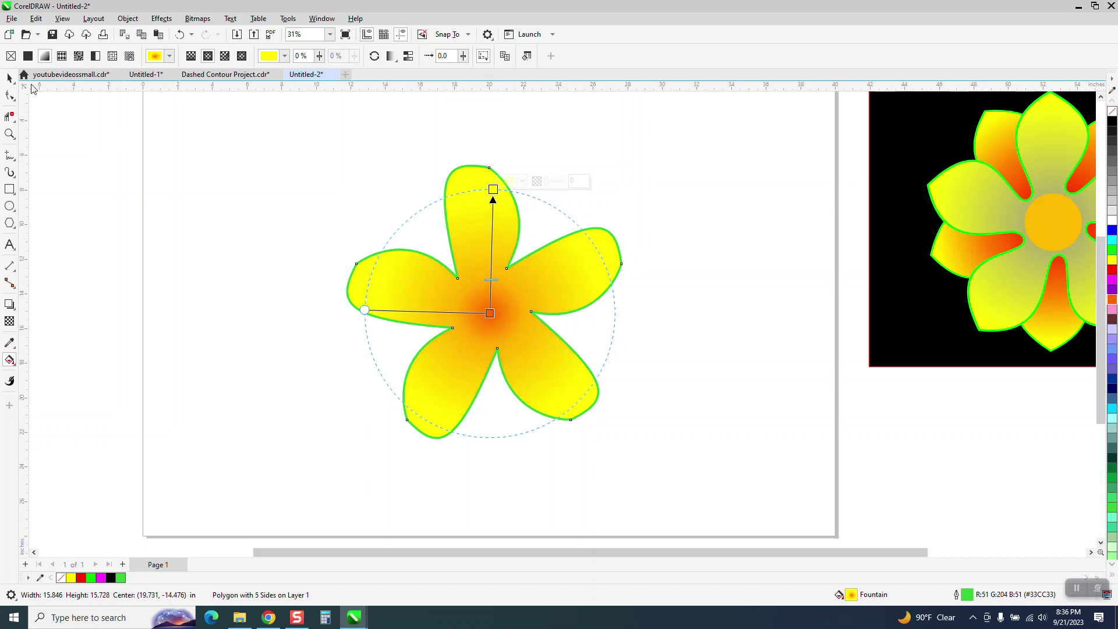
left_click(11, 79)
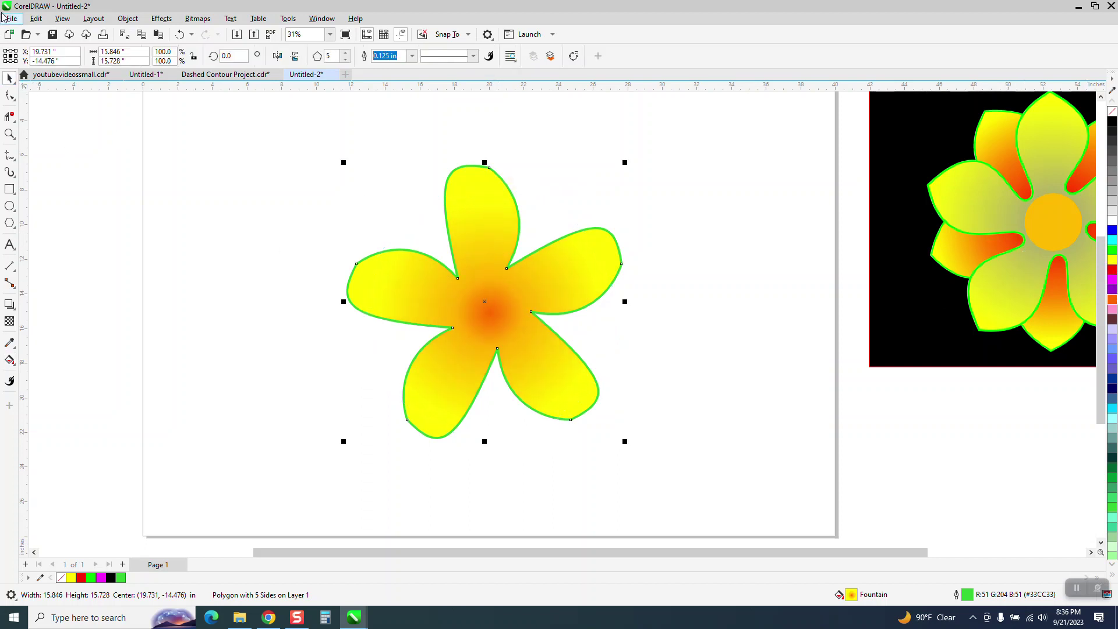
Step: Duplicate the flower and shift the copy 20 inches to the left
scroll(355, 198, "down", 1)
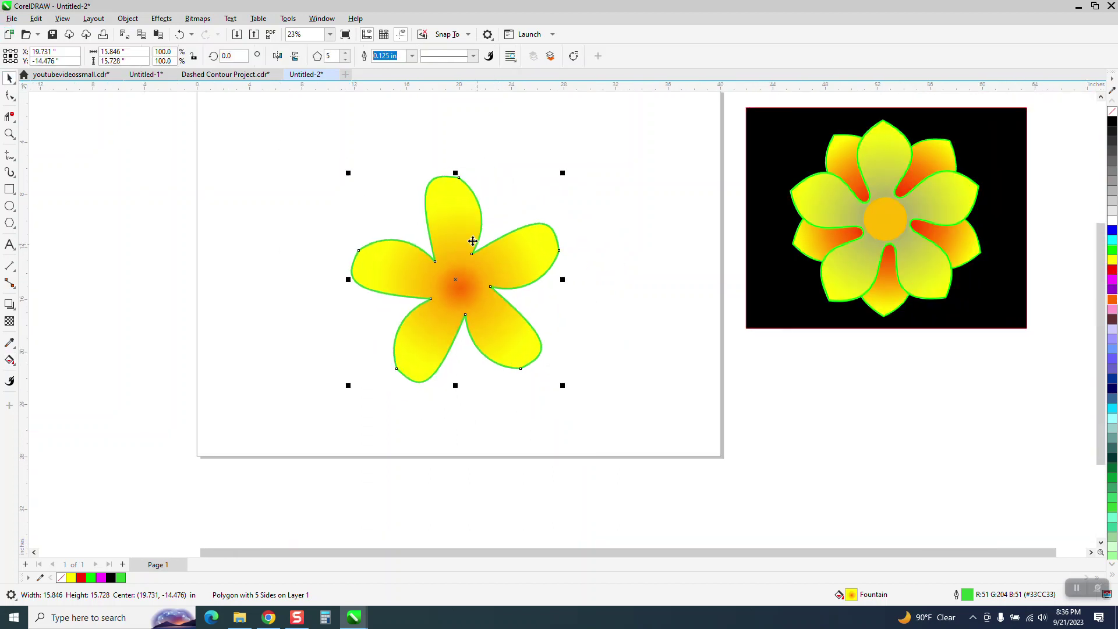
key("KP_Add")
key("Left")
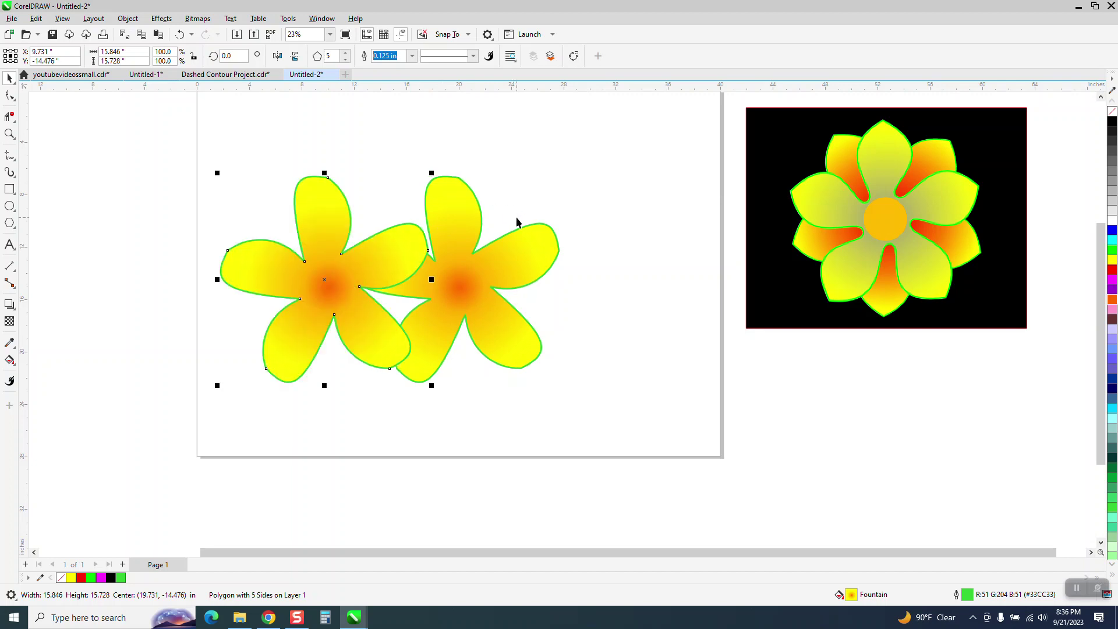
key("Left")
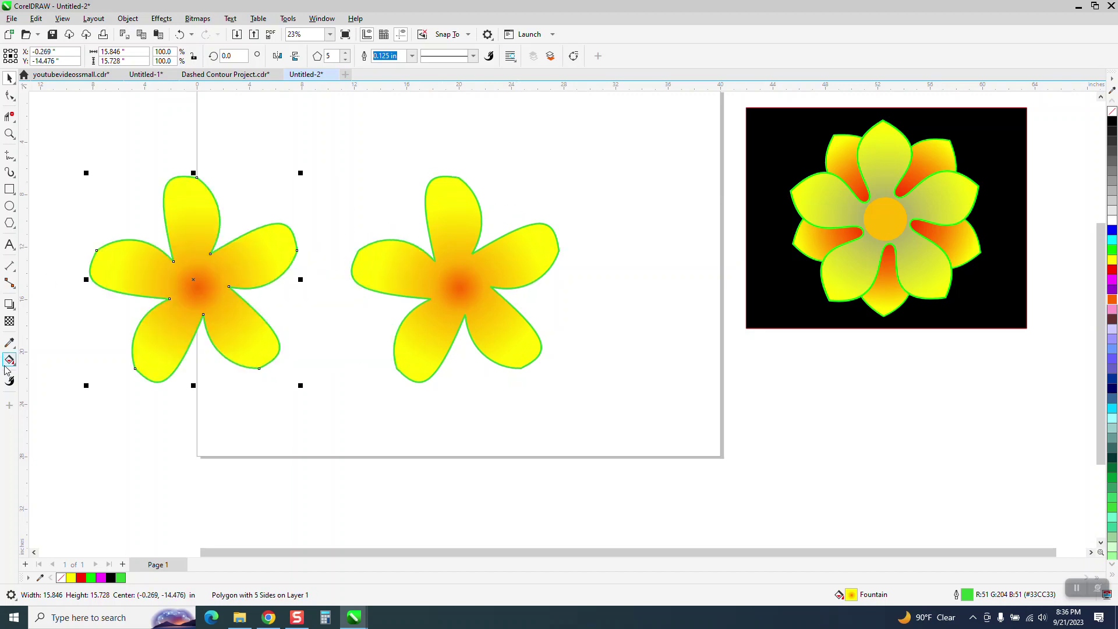
Step: Widen the orange centre in the copy's gradient and move the copy back over the original
left_click(16, 371)
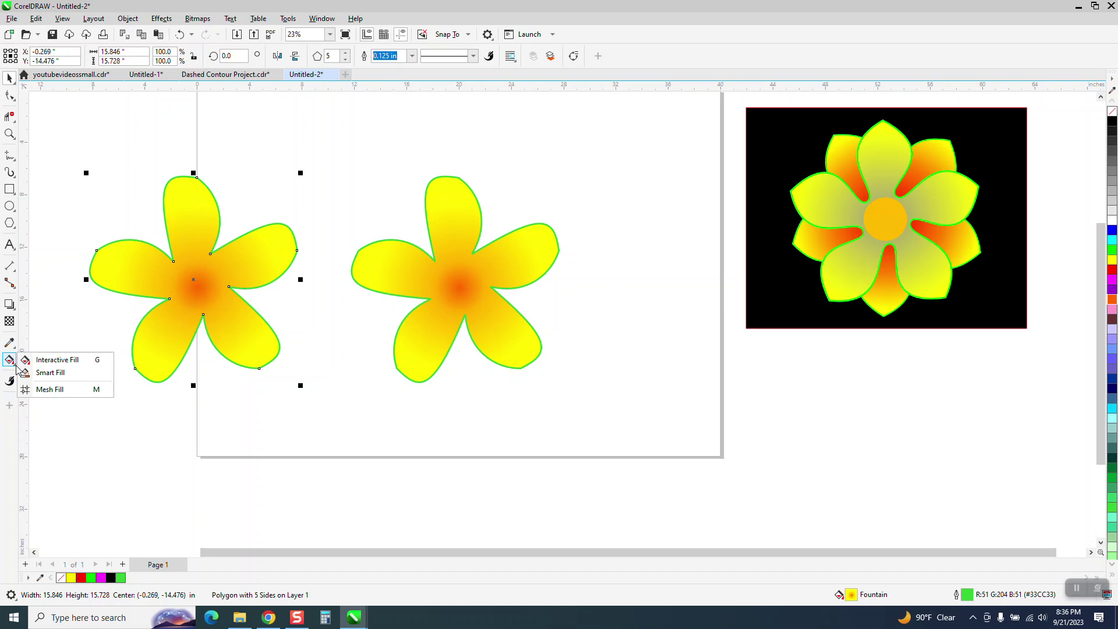
left_click(58, 361)
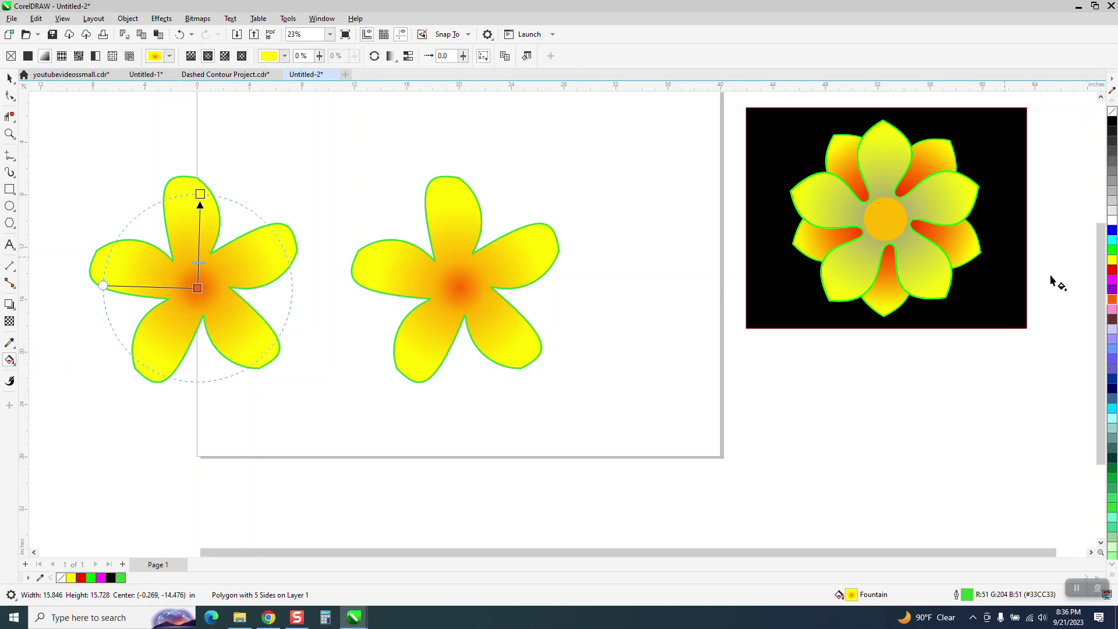
left_click_drag(1112, 301, 200, 255)
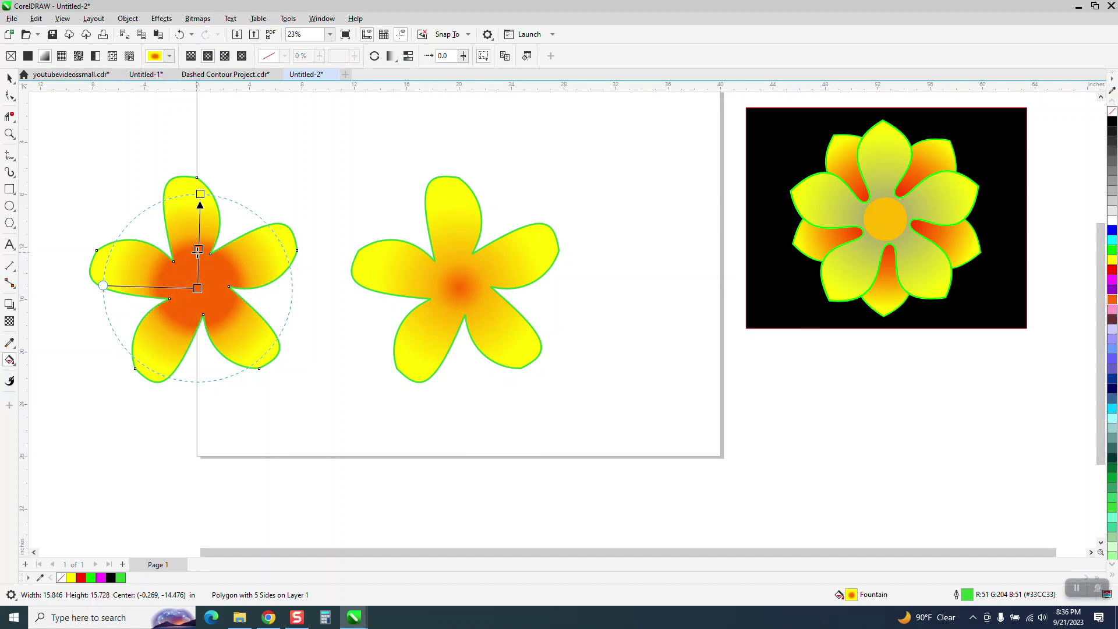
left_click_drag(196, 250, 192, 239)
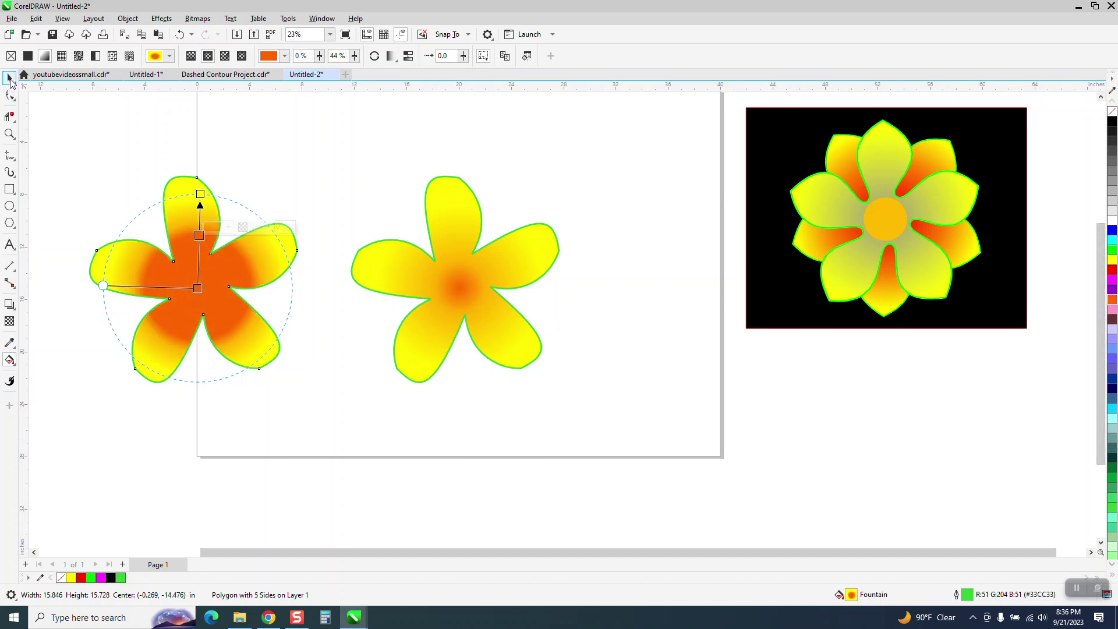
left_click(9, 77)
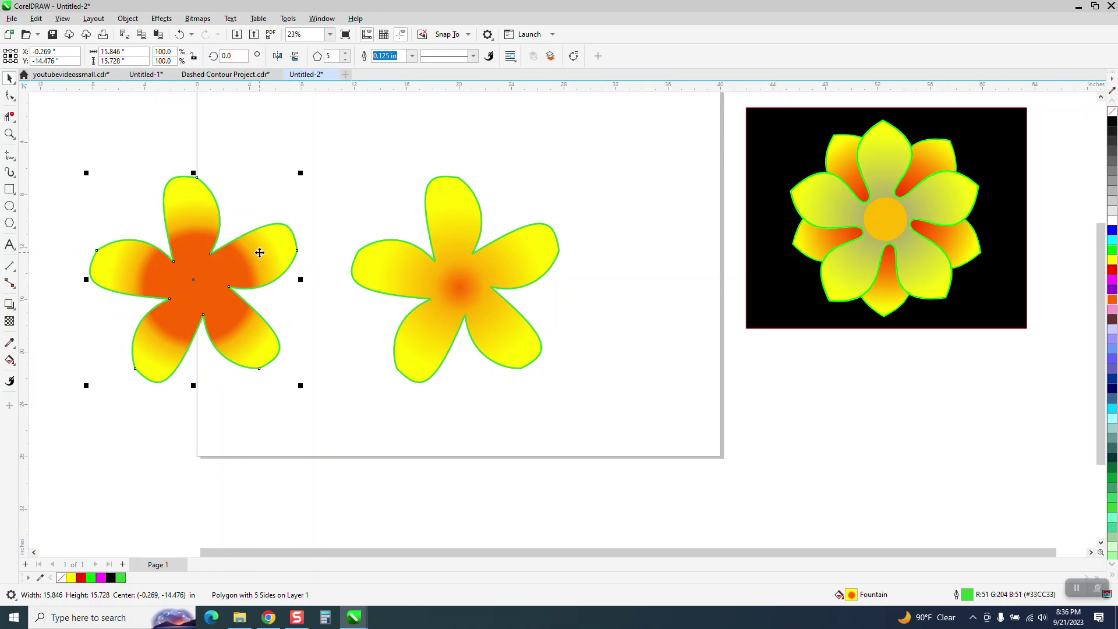
key("Right")
key("Right")
left_click(451, 272)
Step: Rotate the copy about 31° and send it to the back, behind the original flower
left_click_drag(568, 171, 490, 153)
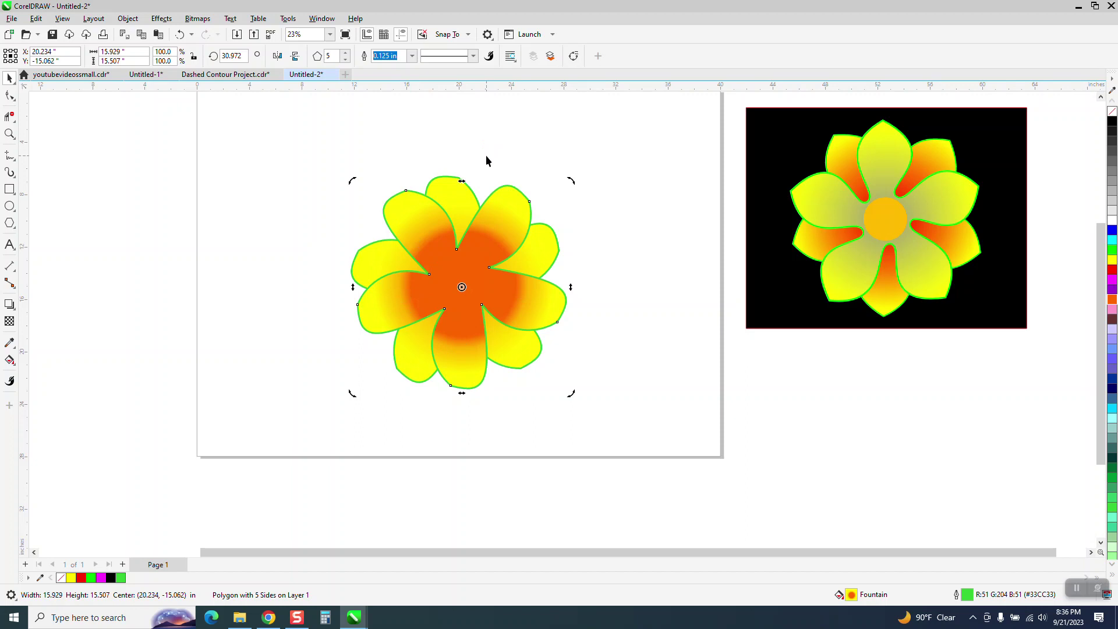
left_click(129, 19)
mouse_move(162, 207)
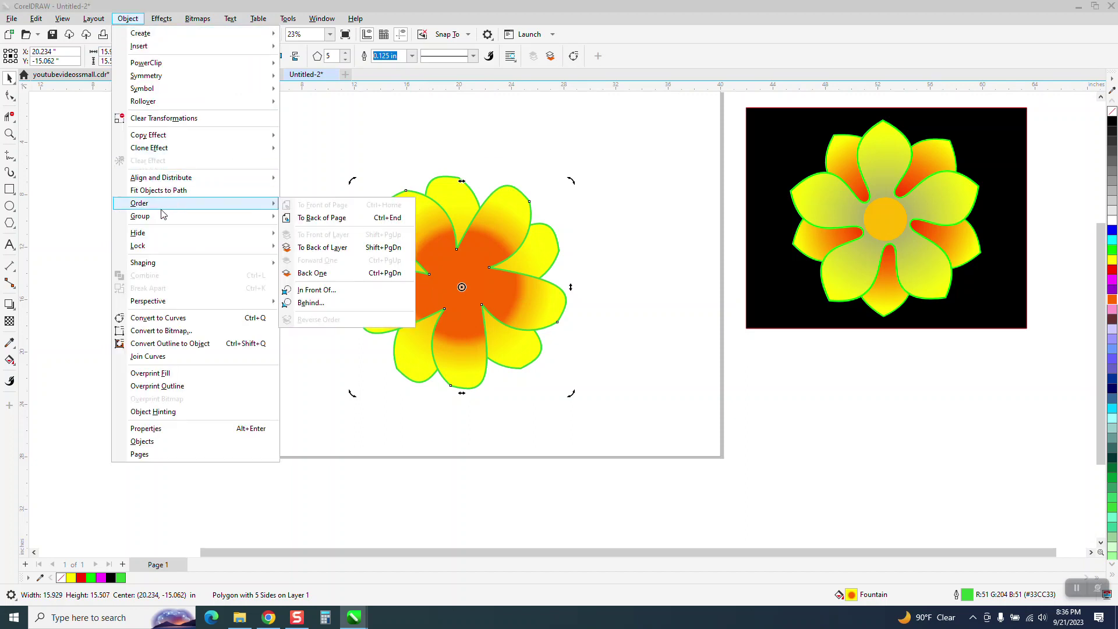
left_click(320, 218)
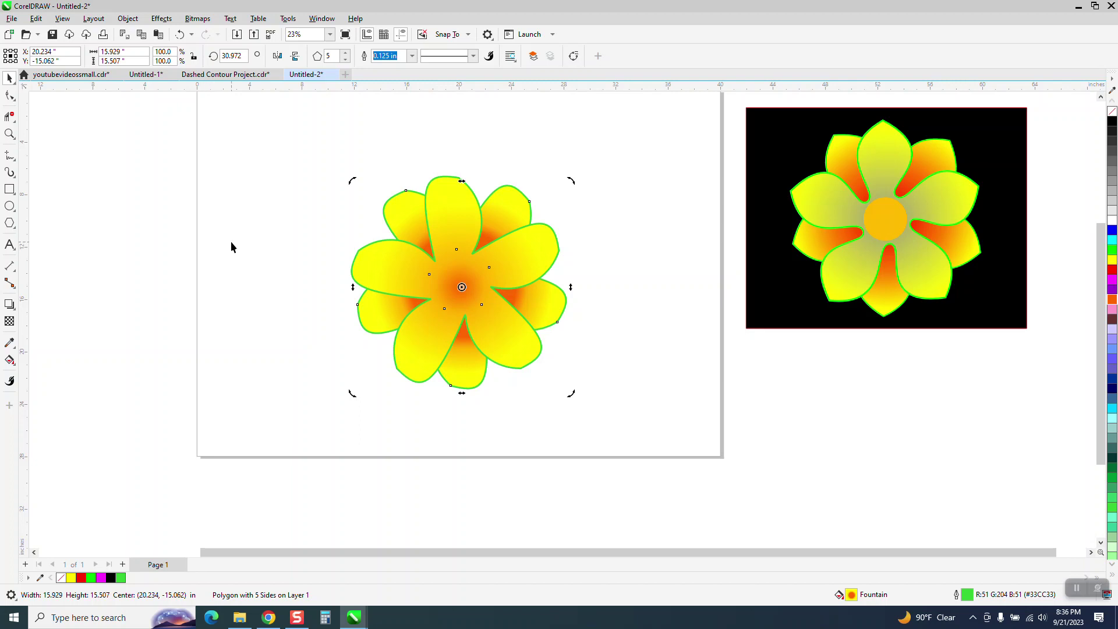
left_click(593, 328)
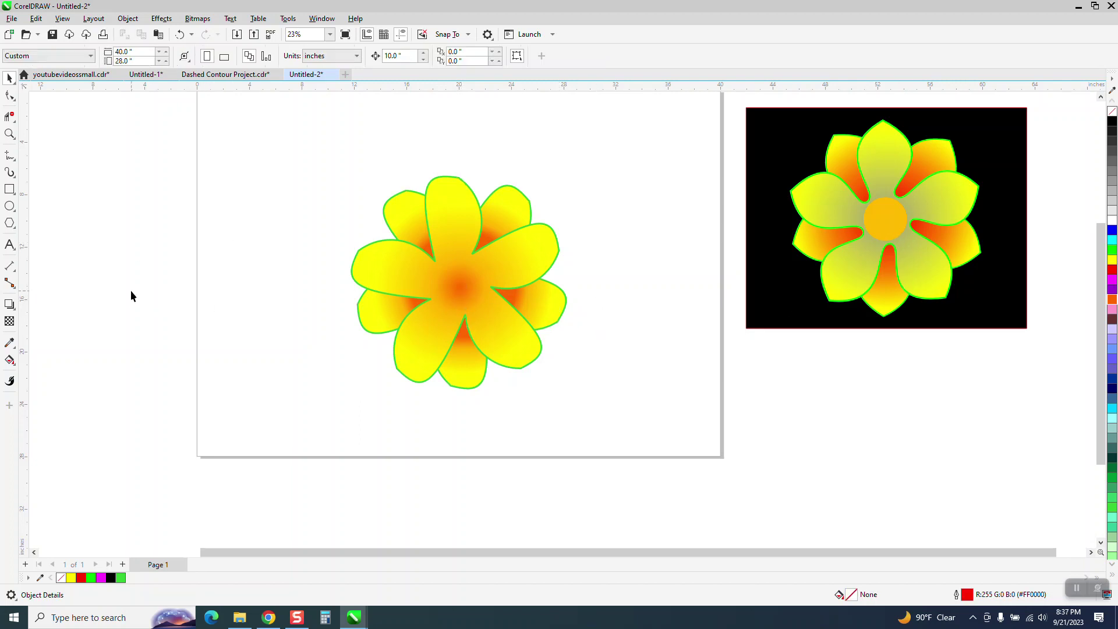
Step: Draw a small circle and move it onto the flower's centre
left_click(10, 207)
left_click_drag(285, 262, 236, 311)
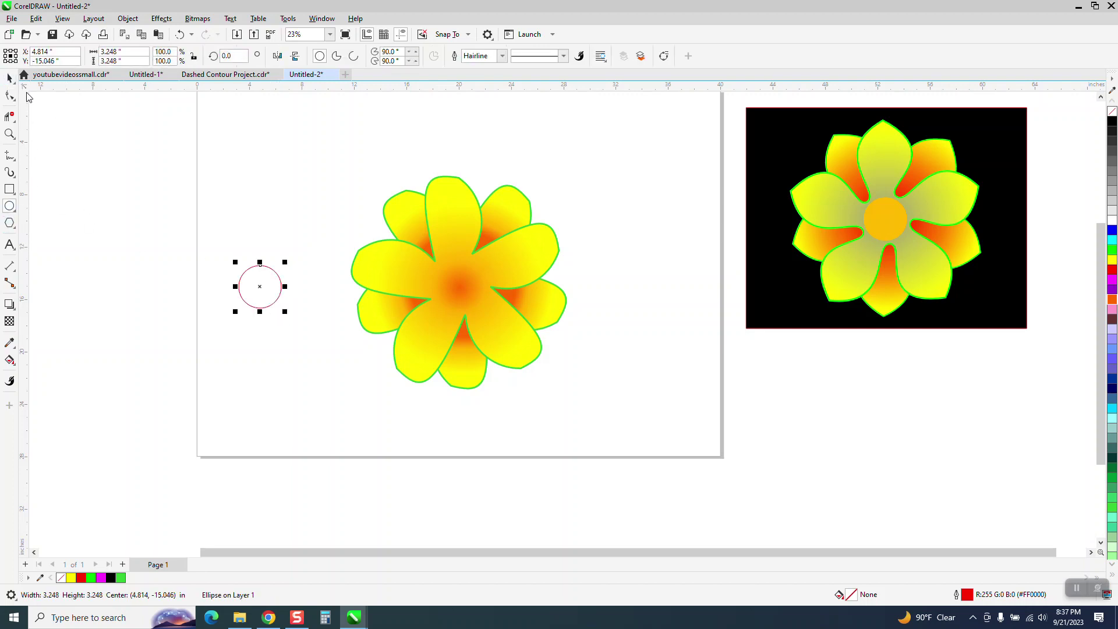
left_click(10, 80)
left_click_drag(260, 287, 461, 281)
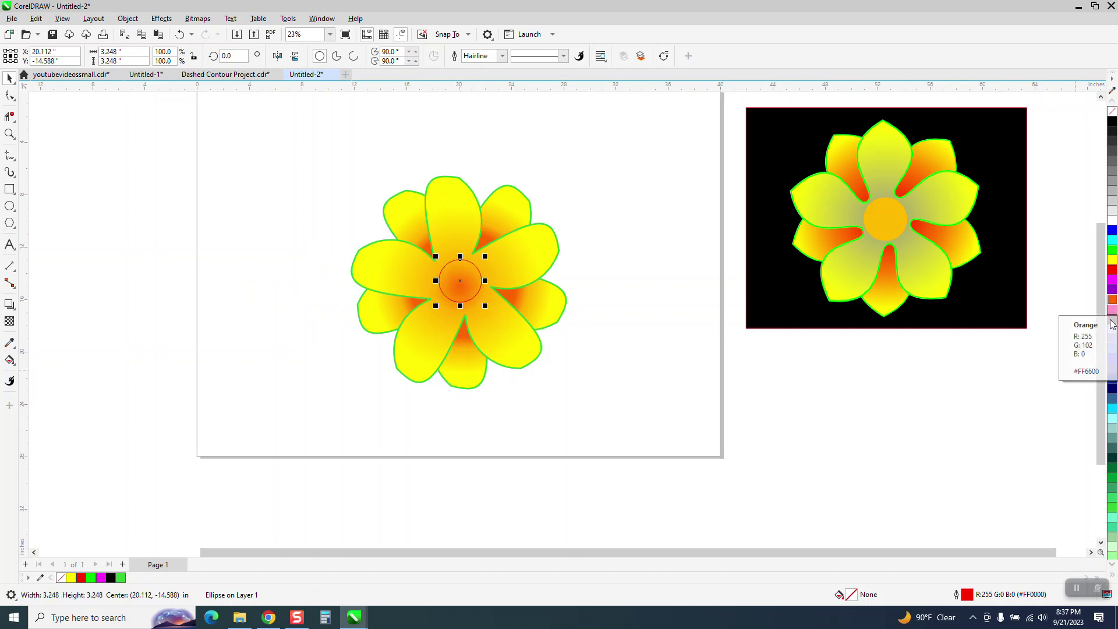
Step: Fill the circle brown #CC6633 and remove its outline
left_click(1113, 565)
scroll(1113, 568, "down", 8)
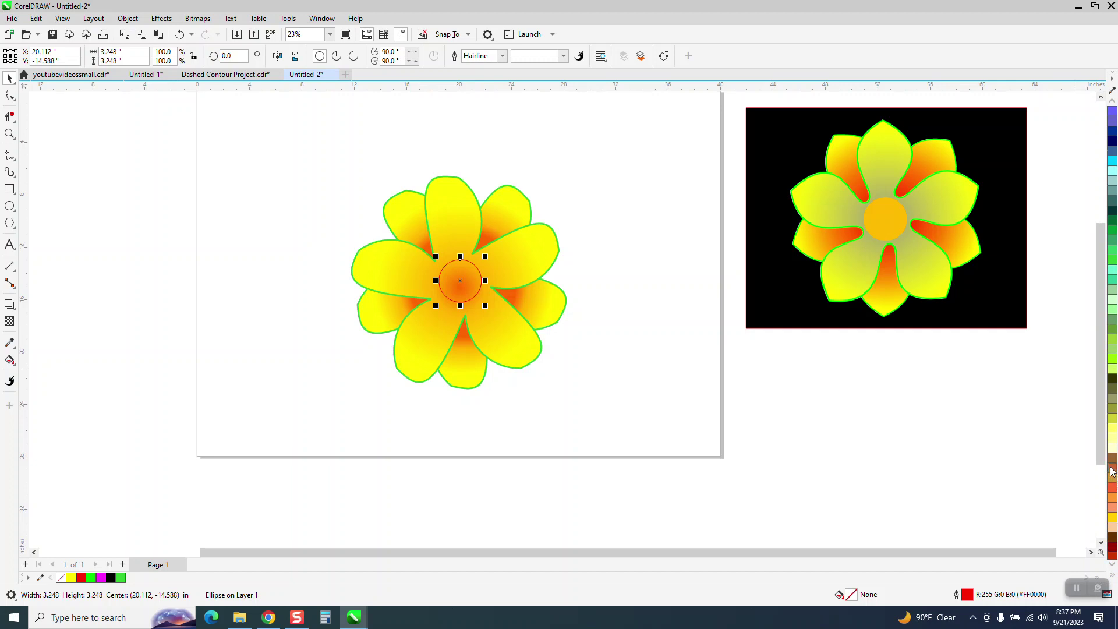
left_click(1112, 469)
scroll(1113, 104, "up", 8)
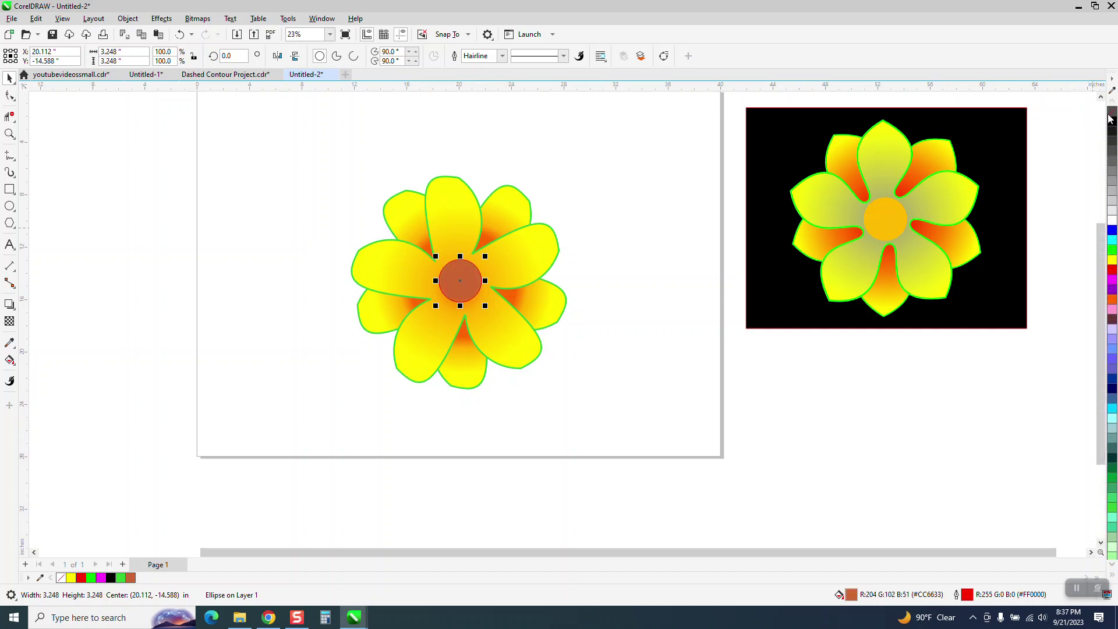
right_click(1112, 111)
left_click(615, 281)
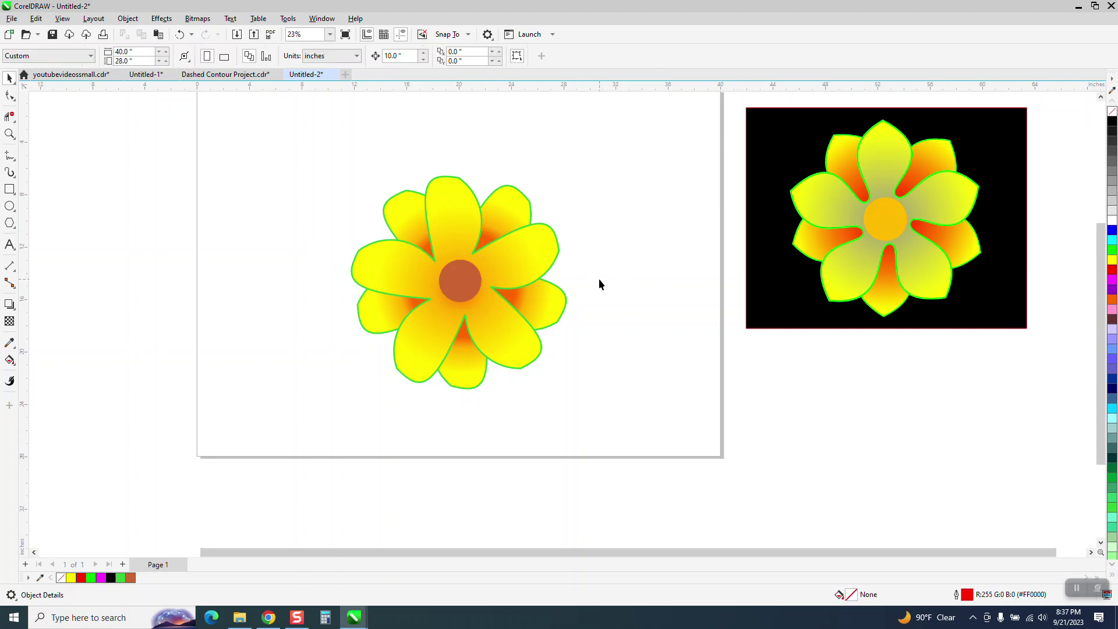
Step: Apply a 39.4-pixel Gaussian Blur to the brown centre circle and zoom in to check it
left_click(458, 284)
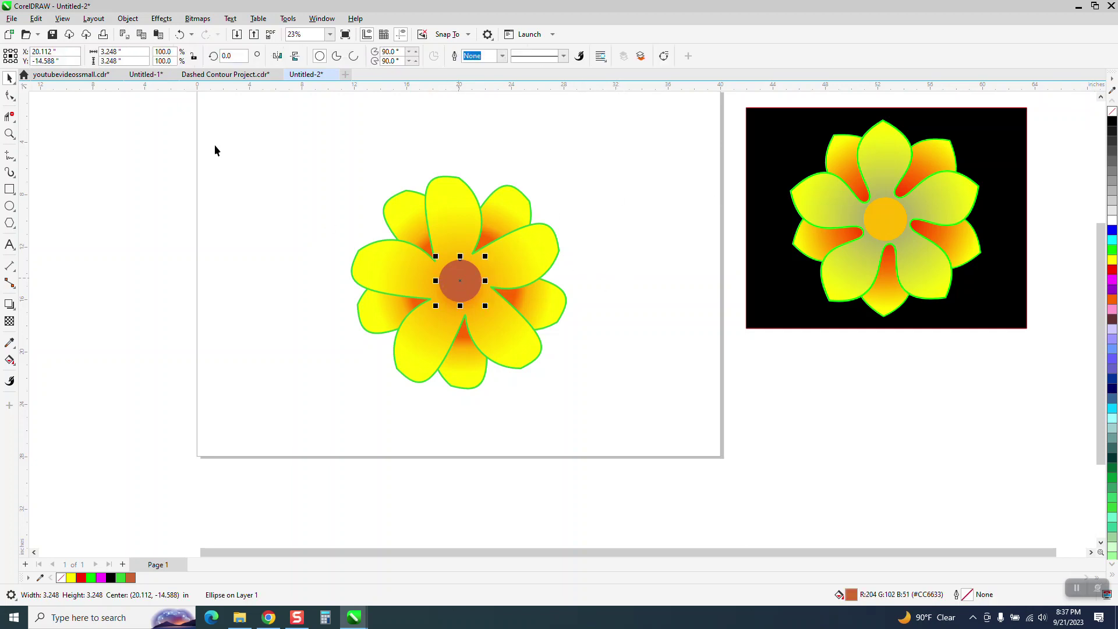
left_click(163, 19)
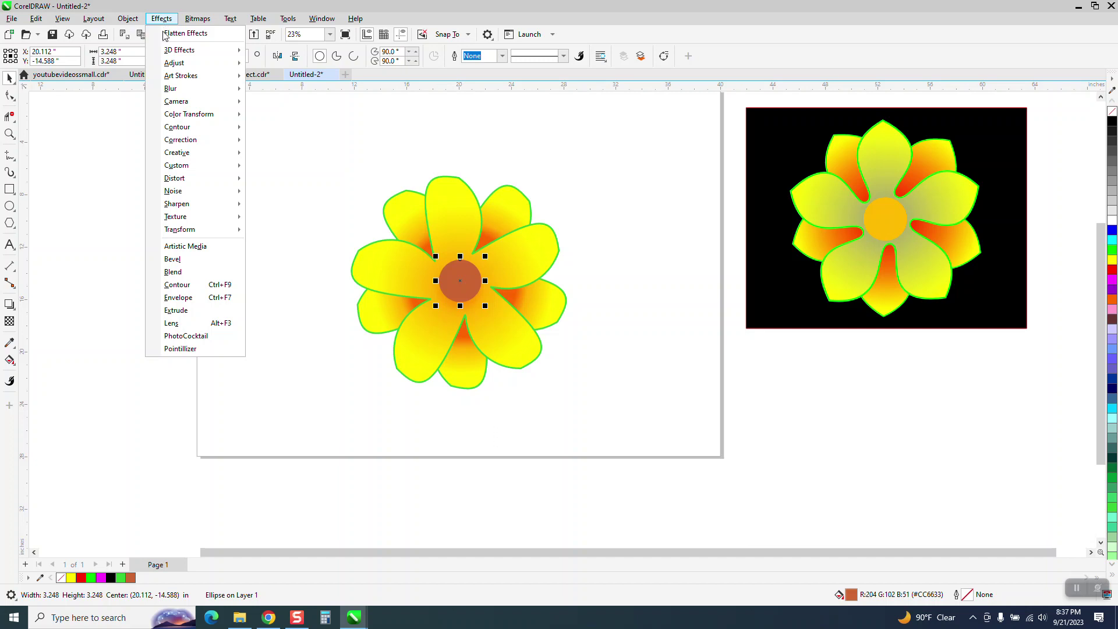
mouse_move(178, 91)
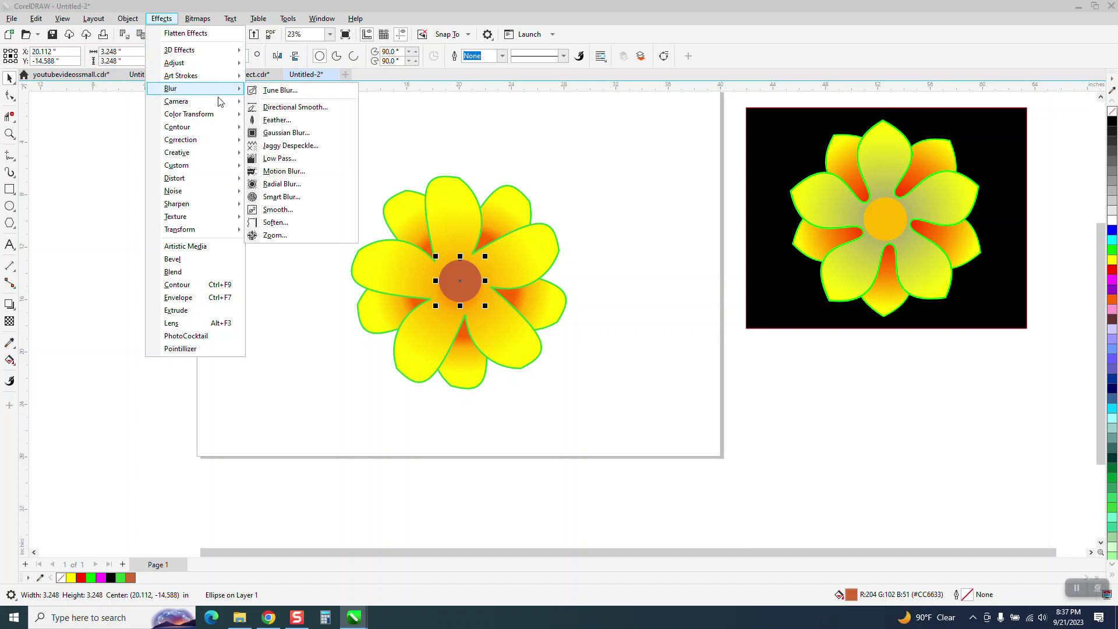
left_click(295, 134)
left_click_drag(571, 264, 654, 331)
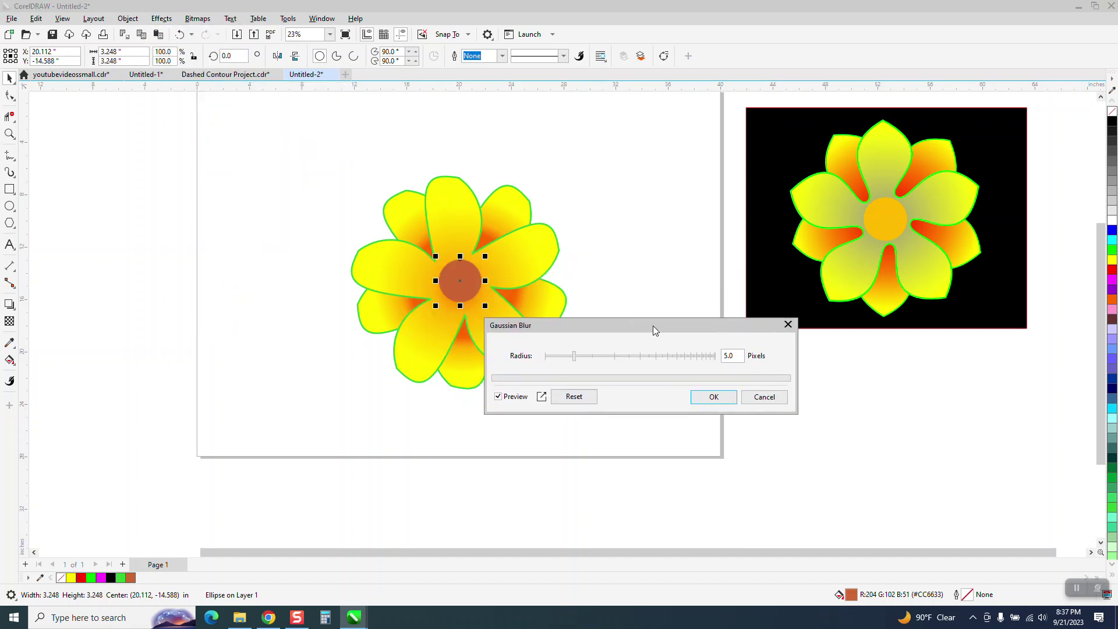
left_click_drag(575, 362, 639, 361)
left_click(715, 397)
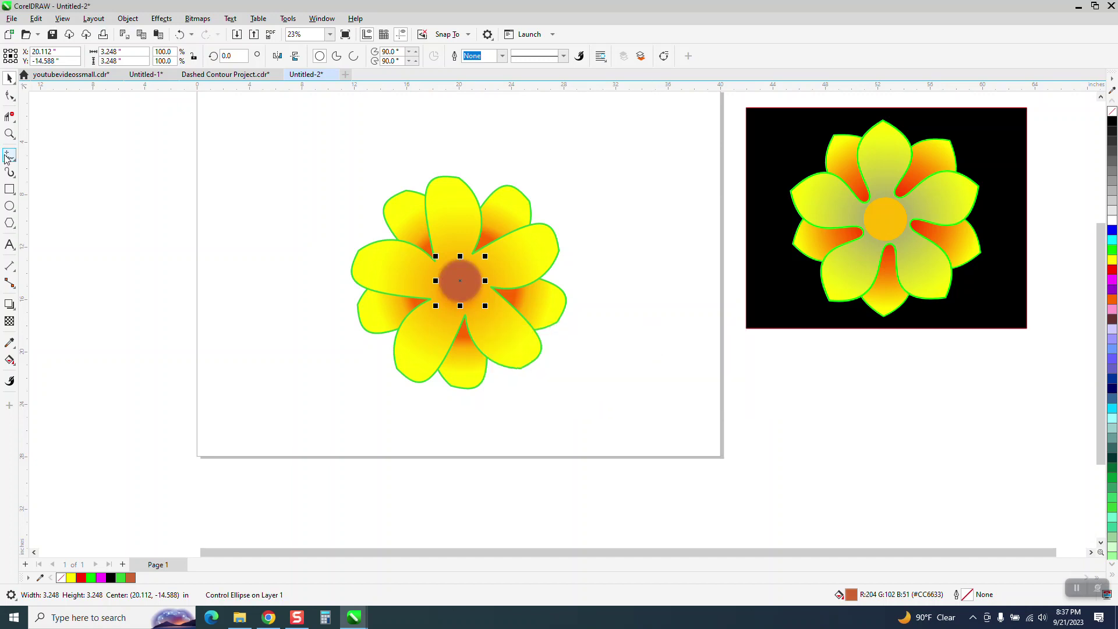
left_click(9, 134)
left_click(689, 428)
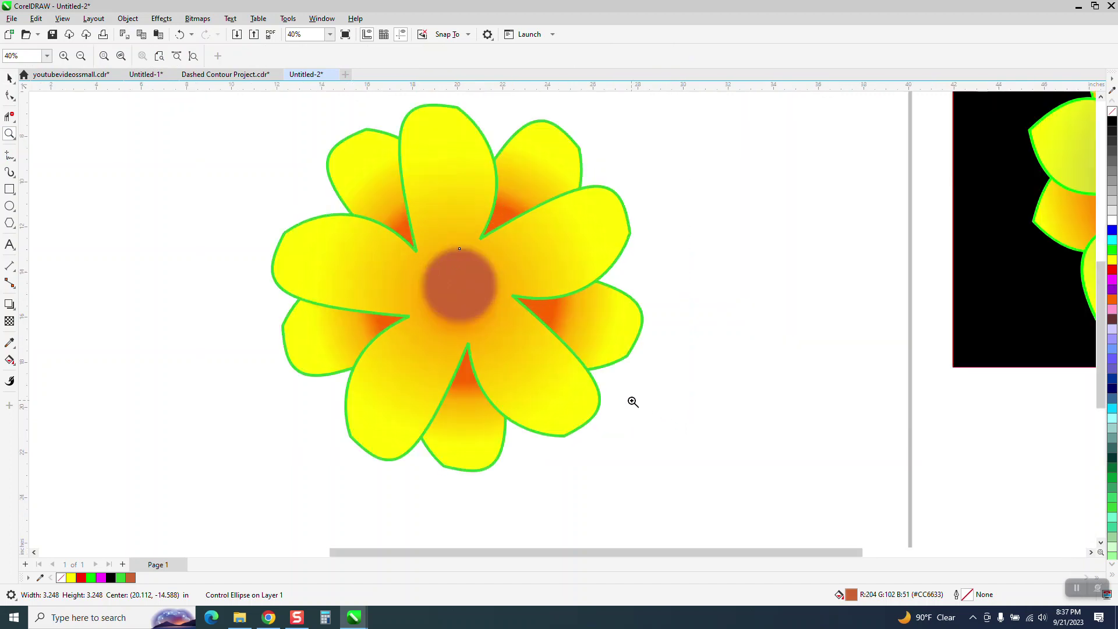
left_click(9, 78)
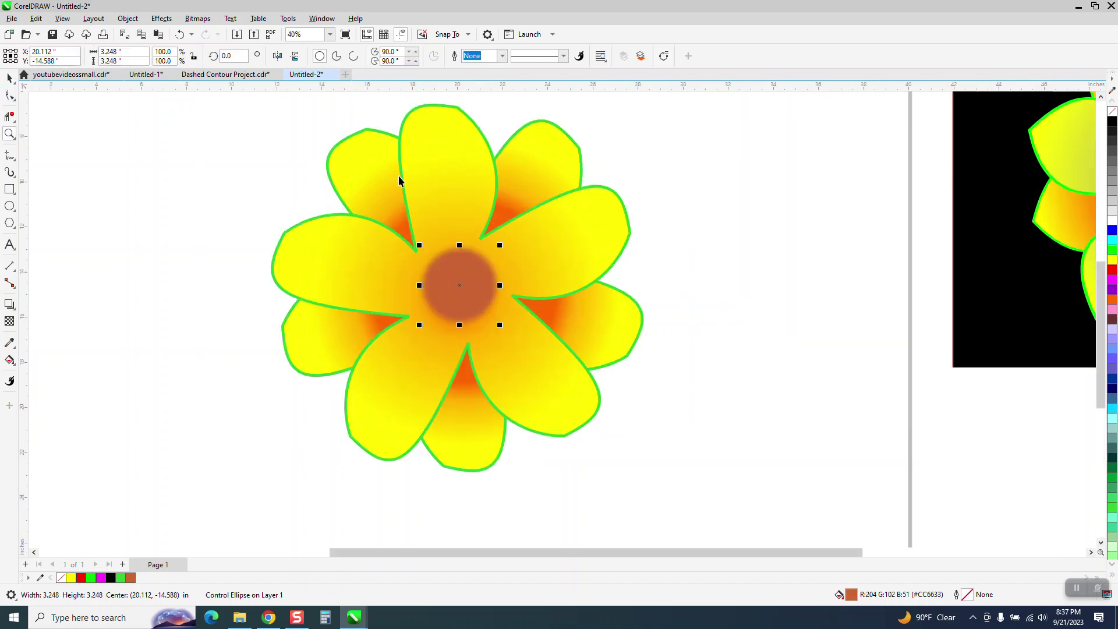
left_click(743, 312)
scroll(551, 304, "down", 3)
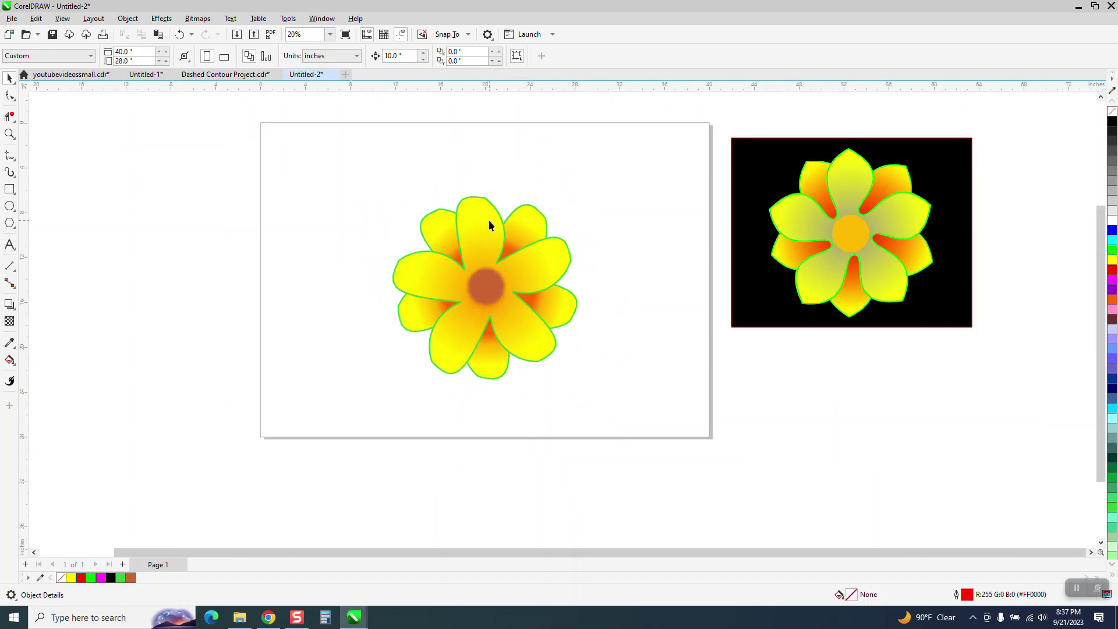
Step: Move the yellow five-petal flower 20 inches left and remove its outline
left_click(469, 209)
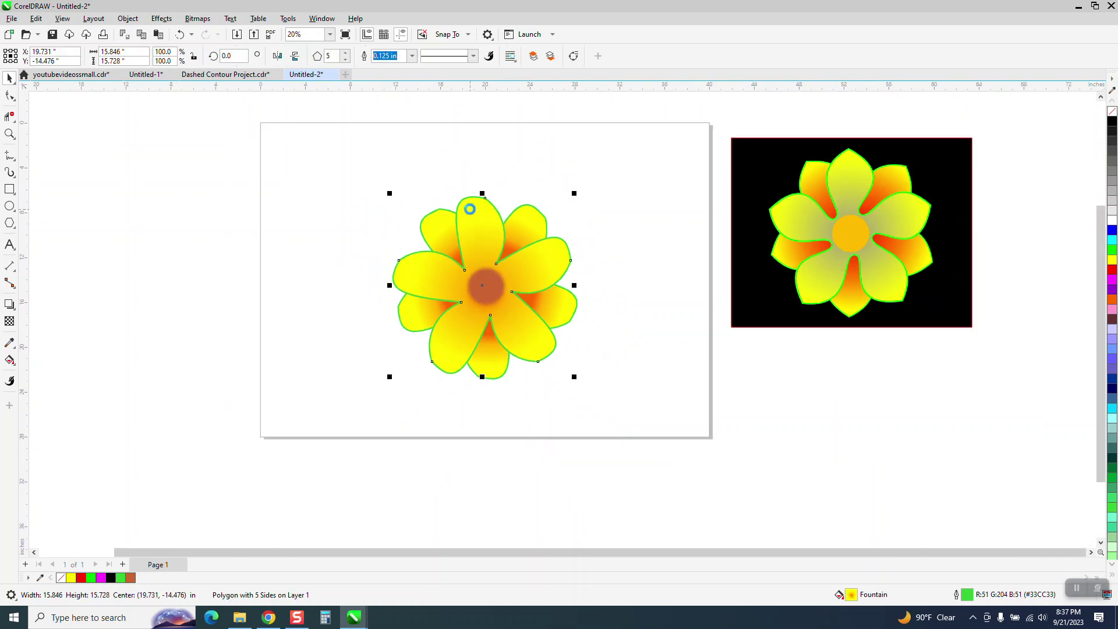
key("Left")
key("Left")
key("Left")
key("Left")
key("Left")
key("Left")
key("Left")
key("Left")
key("Left")
key("Left")
key("Left")
key("Left")
key("Left")
key("Left")
key("Left")
key("Left")
key("Left")
key("Left")
key("Left")
key("Left")
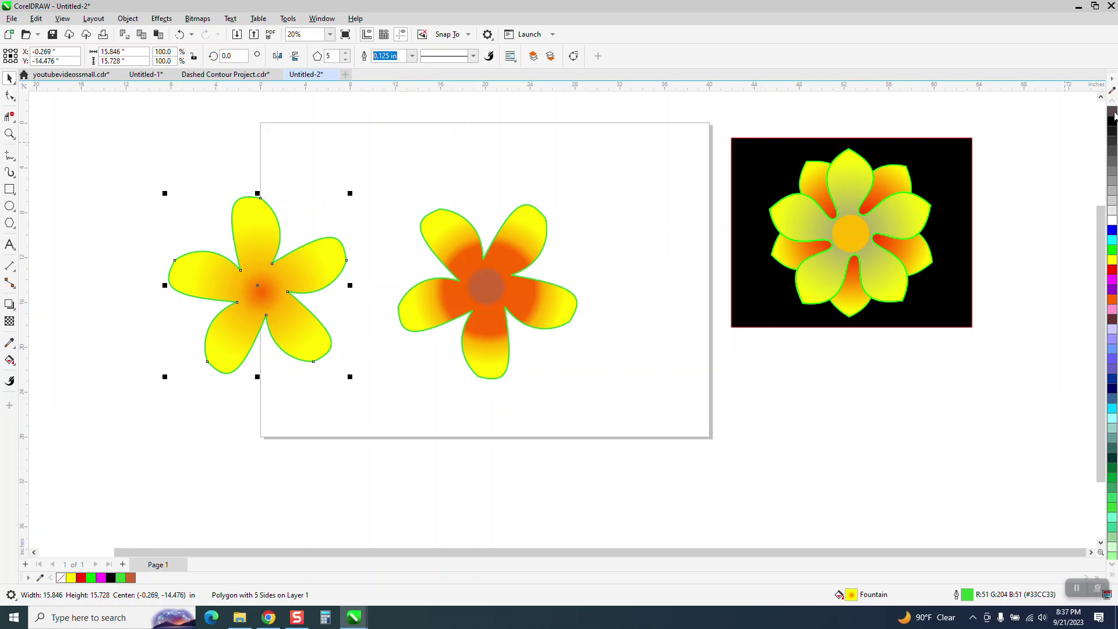
right_click(1113, 113)
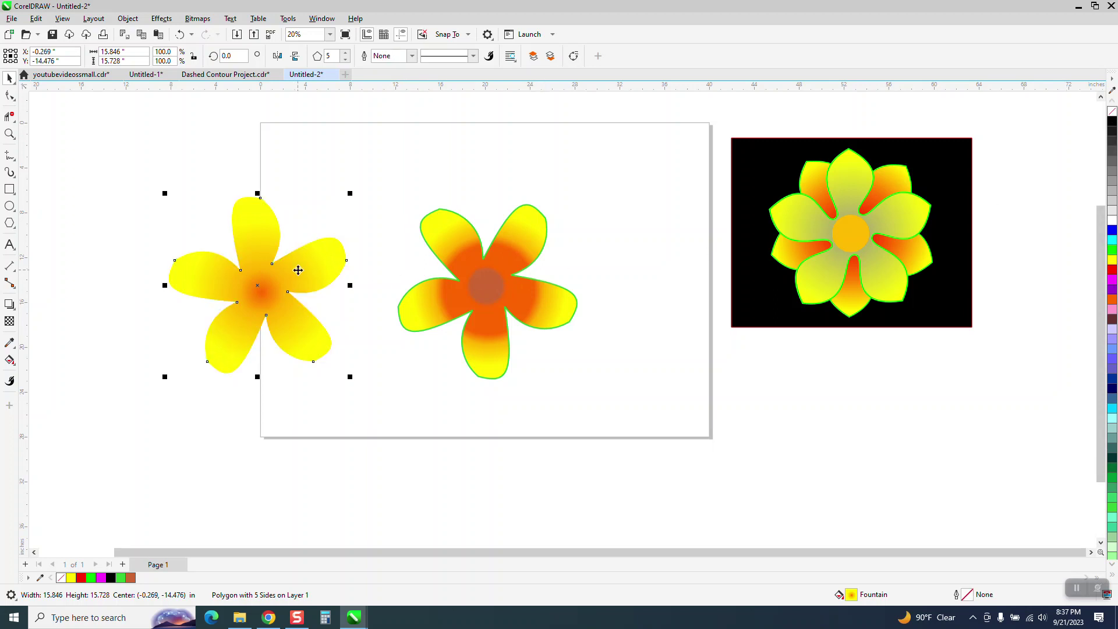
scroll(299, 270, "down", 1)
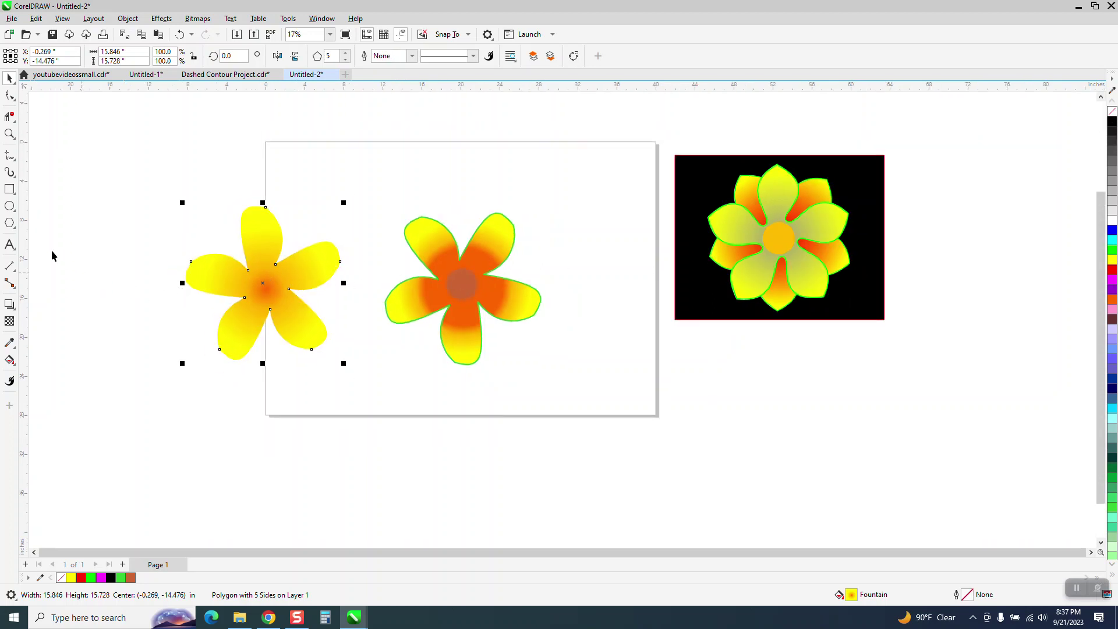
Step: Draw a rectangle around the yellow flower and Smart Fill the area to create a separate flower-shaped curve
left_click(9, 190)
left_click_drag(178, 195, 359, 385)
left_click(9, 360)
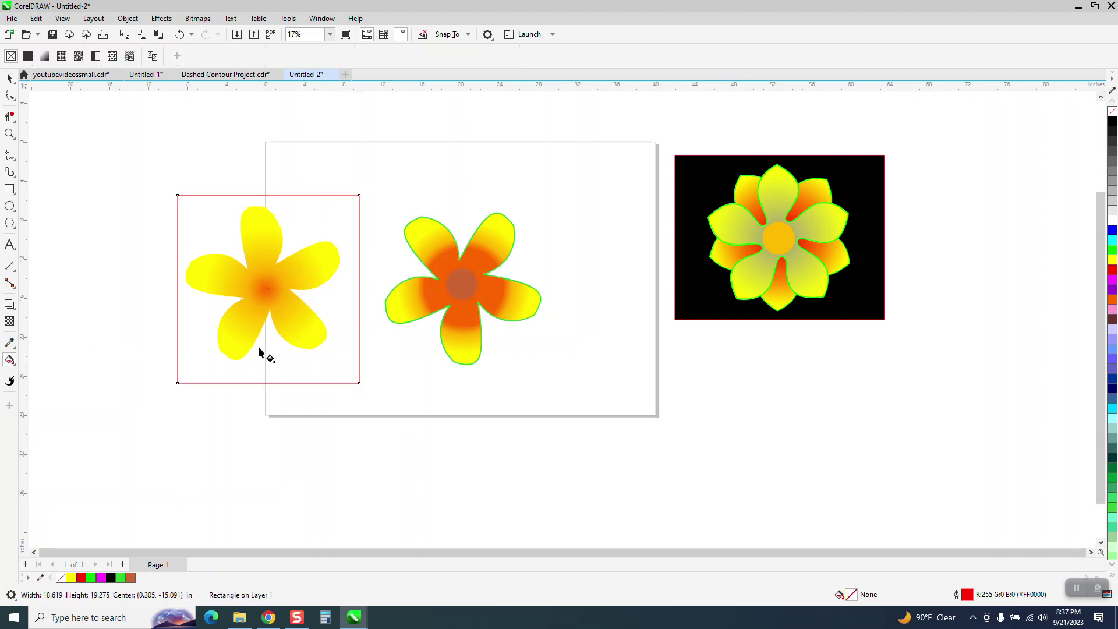
left_click(9, 361)
left_click(106, 376)
left_click(289, 369)
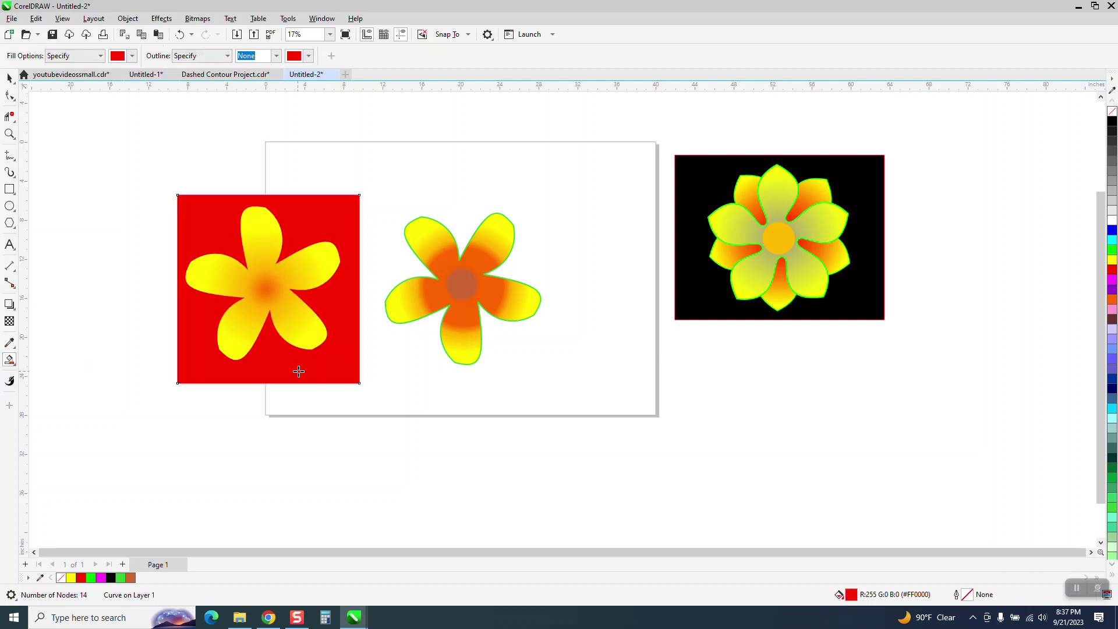
left_click_drag(300, 372, 317, 438)
scroll(359, 467, "down", 2)
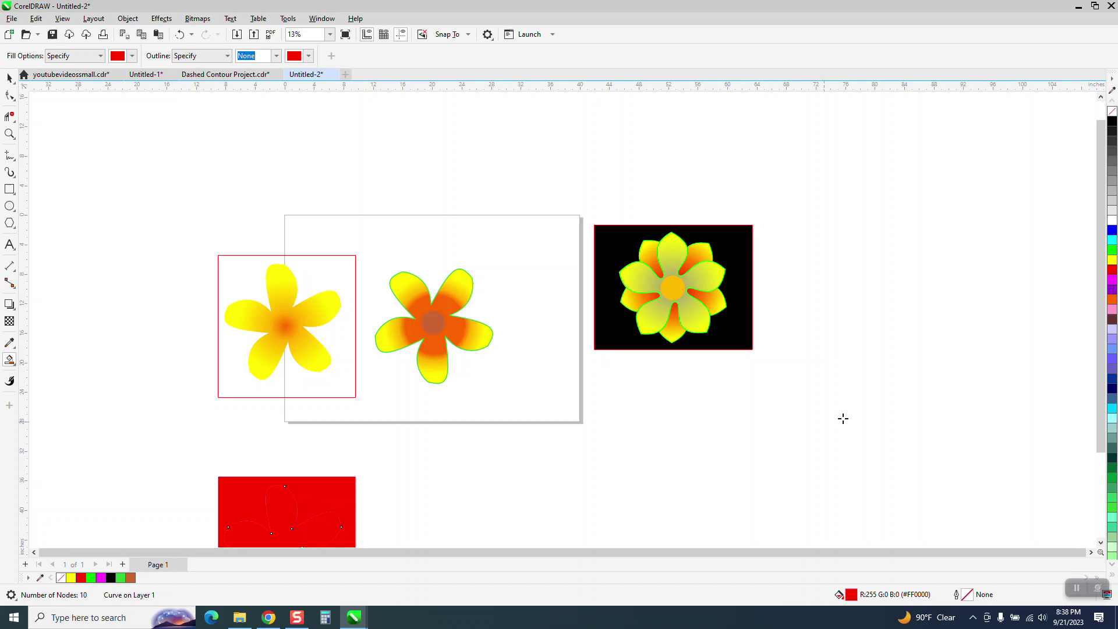
key("Right")
key("Right")
key("Right")
key("Right")
key("Right")
key("Right")
key("Right")
key("Right")
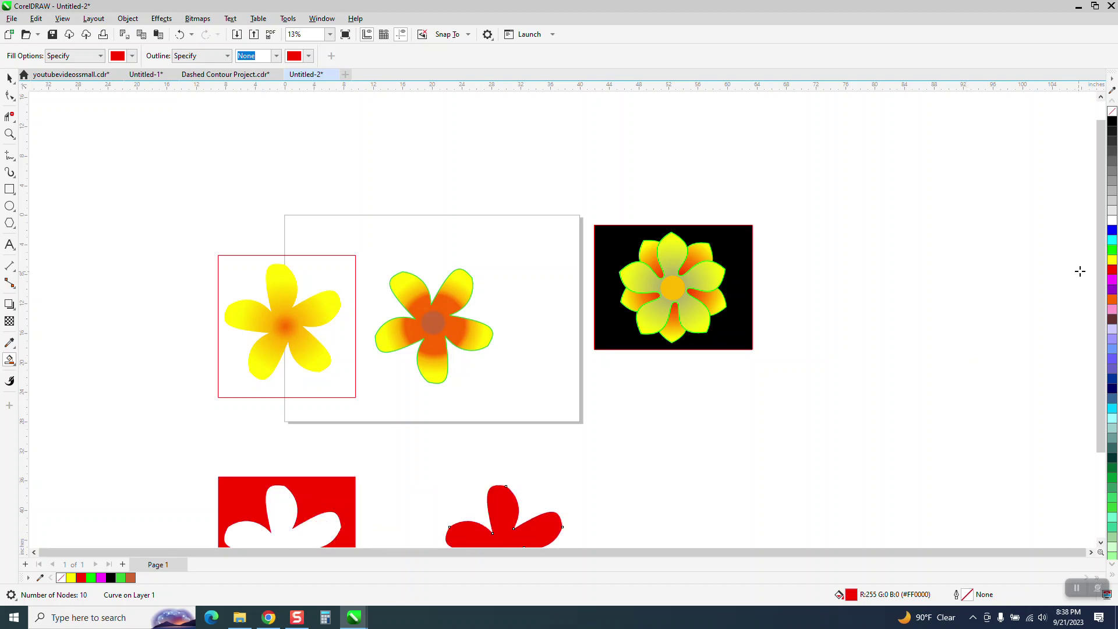
Step: Make the new curve hollow with a 0.125 in green outline and nudge it over the yellow flower
left_click(1112, 109)
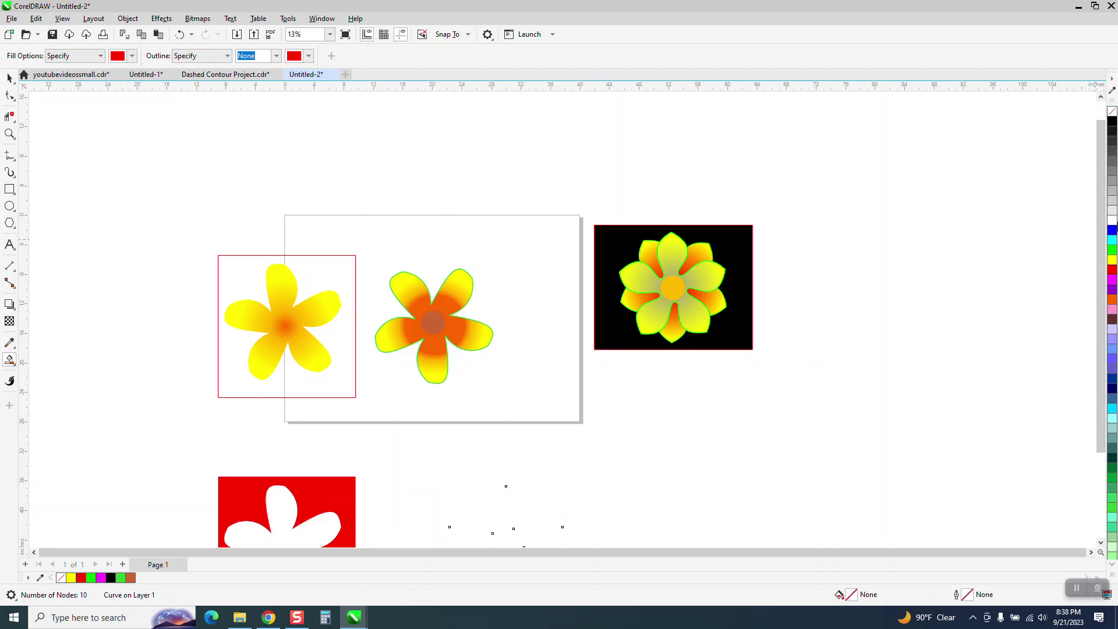
right_click(1113, 251)
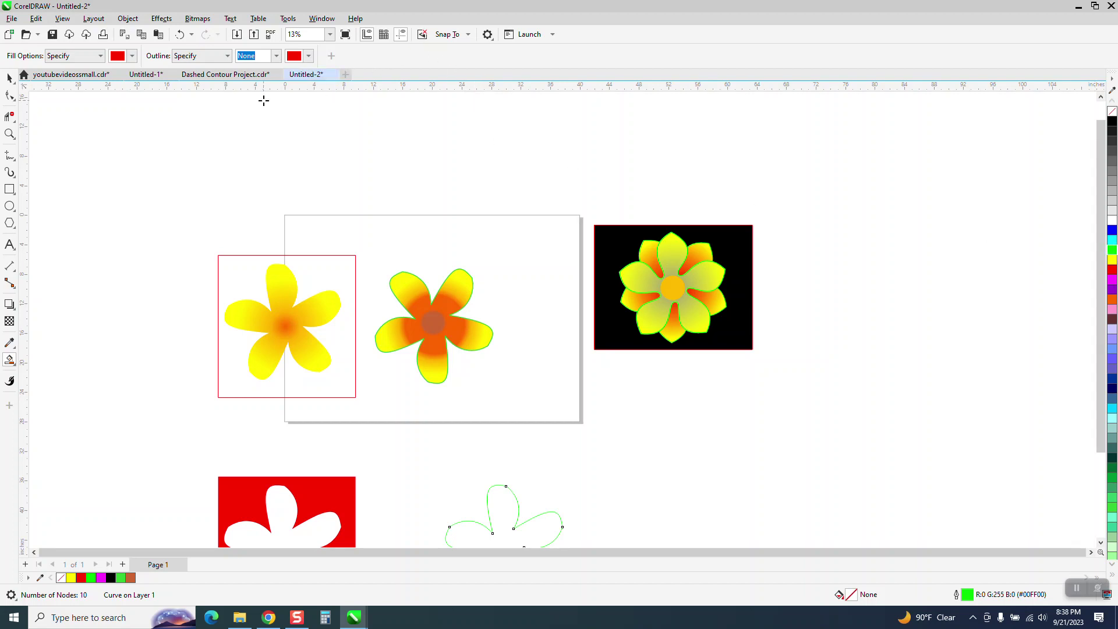
left_click(10, 78)
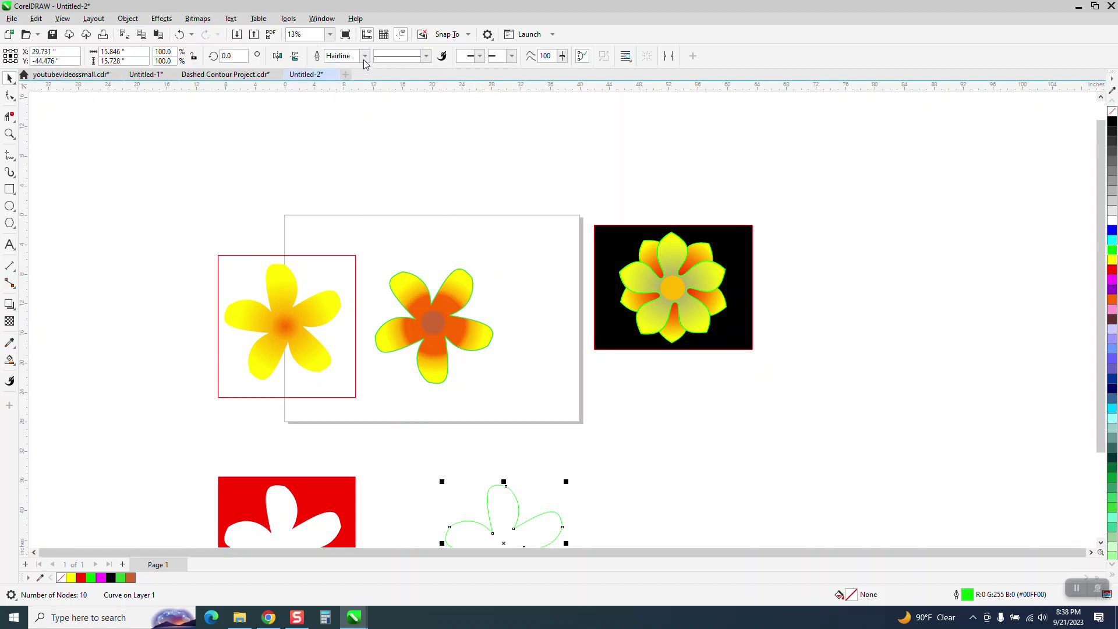
left_click(365, 56)
left_click(344, 156)
key("Up")
key("Up")
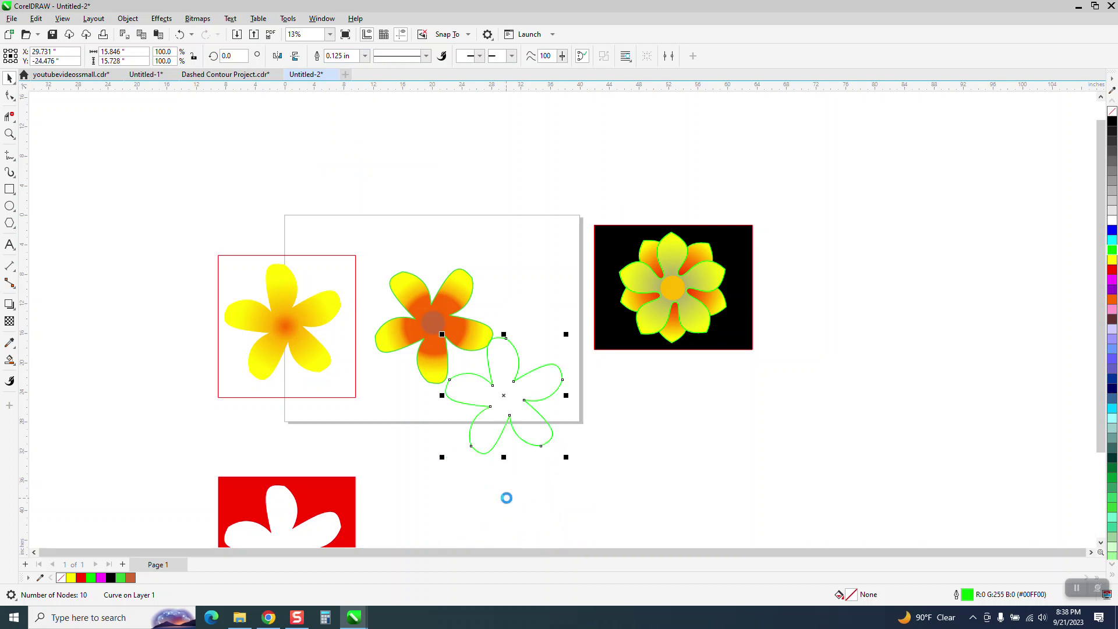
key("Up")
key("Left")
key("Left")
key("Left")
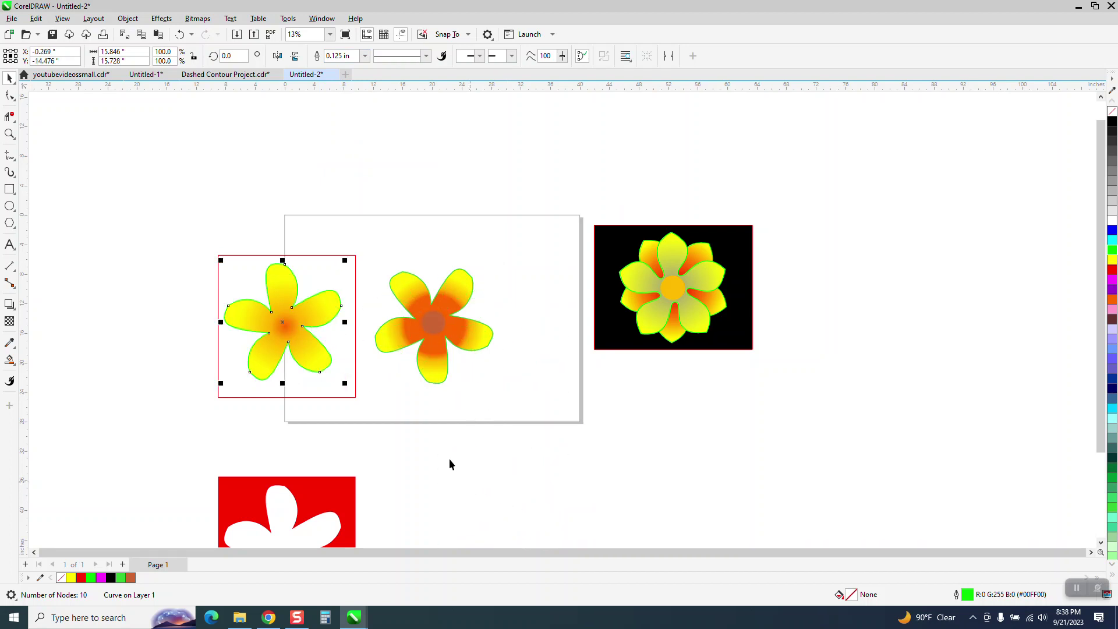
Step: Delete the red rectangle frame
left_click(358, 291)
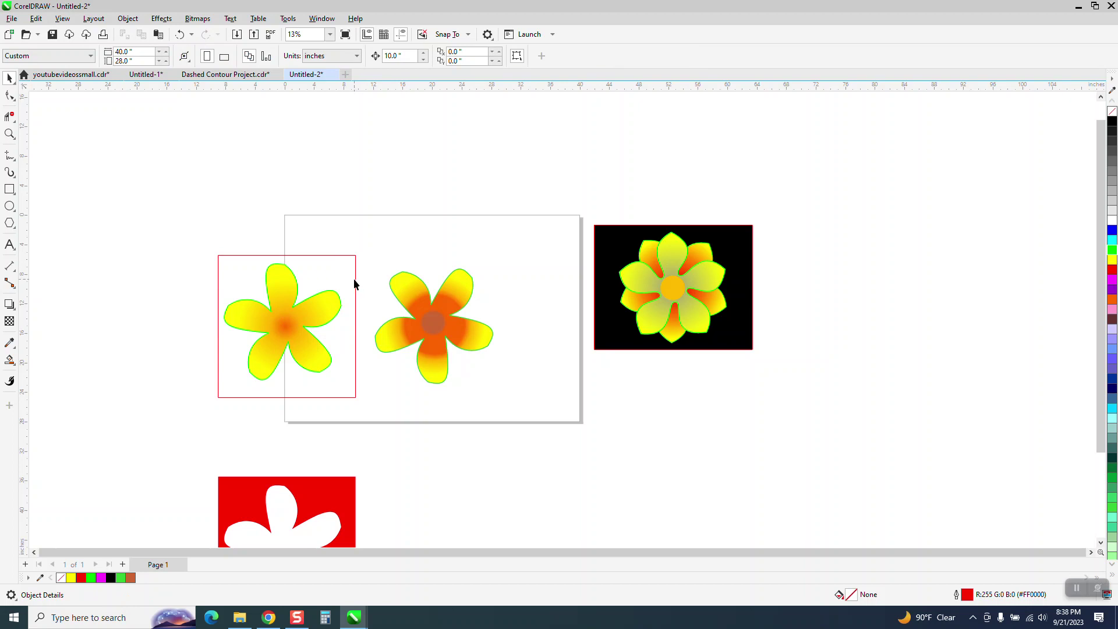
left_click(355, 281)
key("Delete")
Step: Move the green-outlined yellow flower right onto the orange ten-petal bloom and zoom in to check
left_click_drag(307, 350, 362, 385)
key("Right")
key("Right")
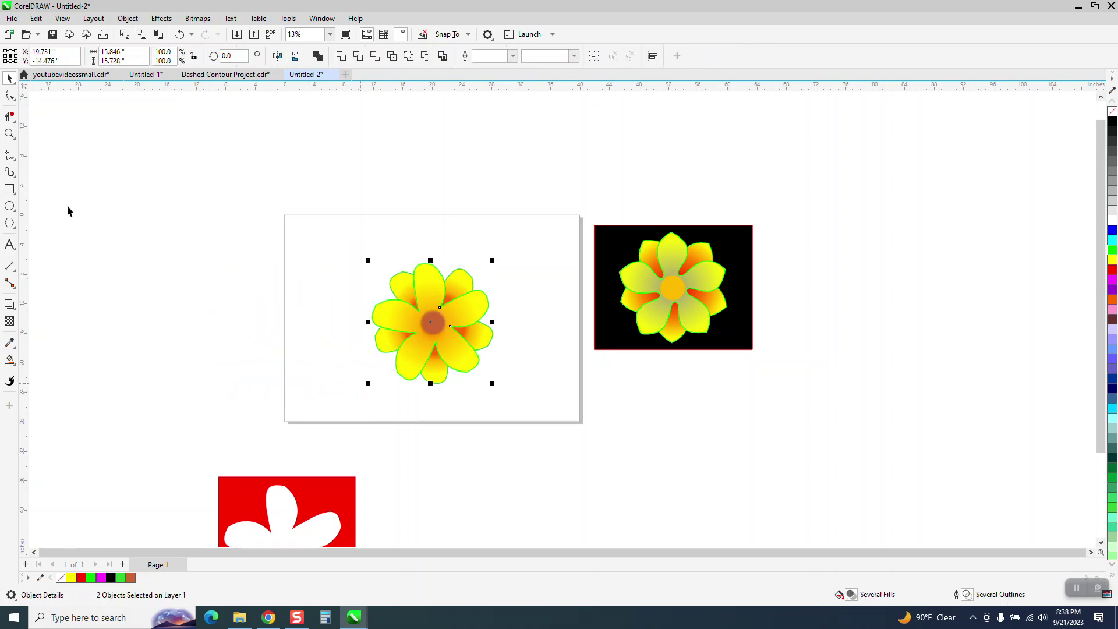
left_click(9, 135)
left_click_drag(344, 227, 489, 394)
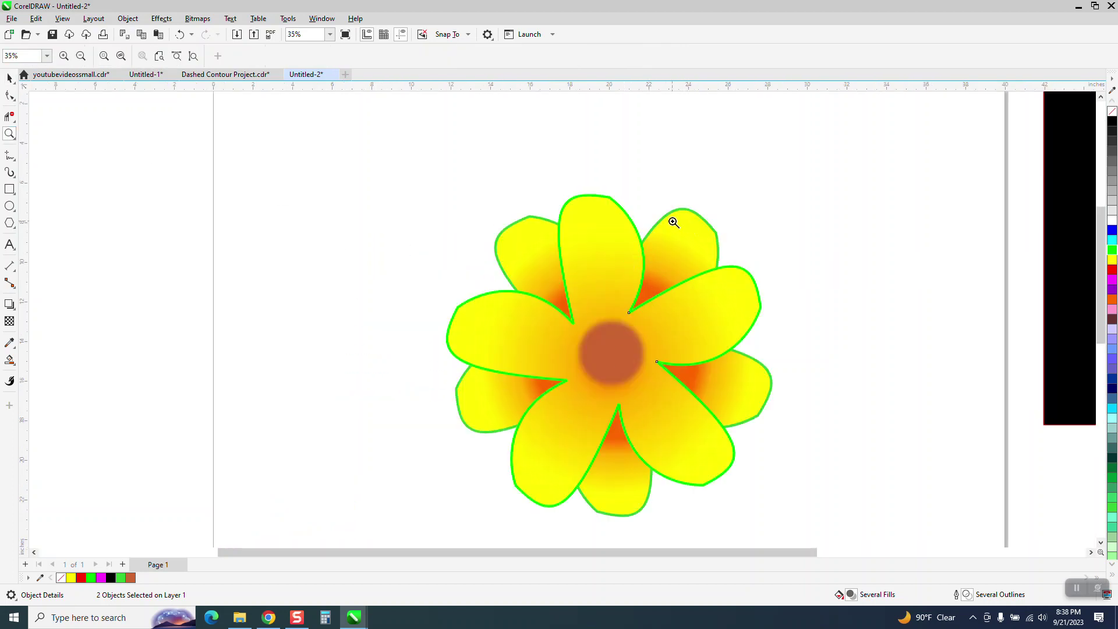
left_click(9, 78)
left_click(49, 103)
scroll(310, 174, "down", 2)
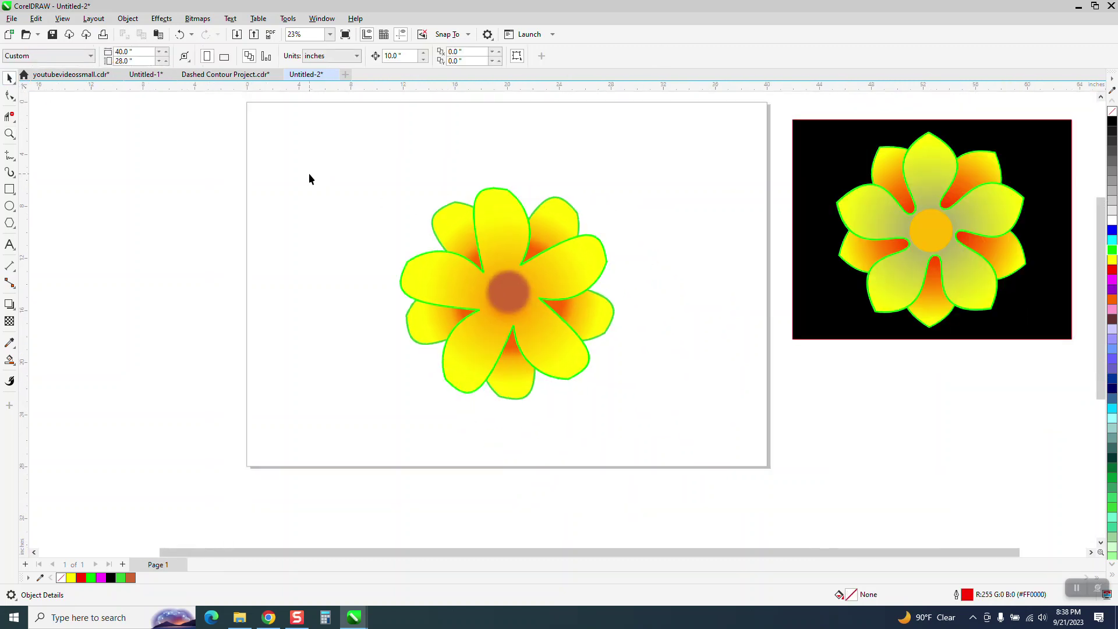